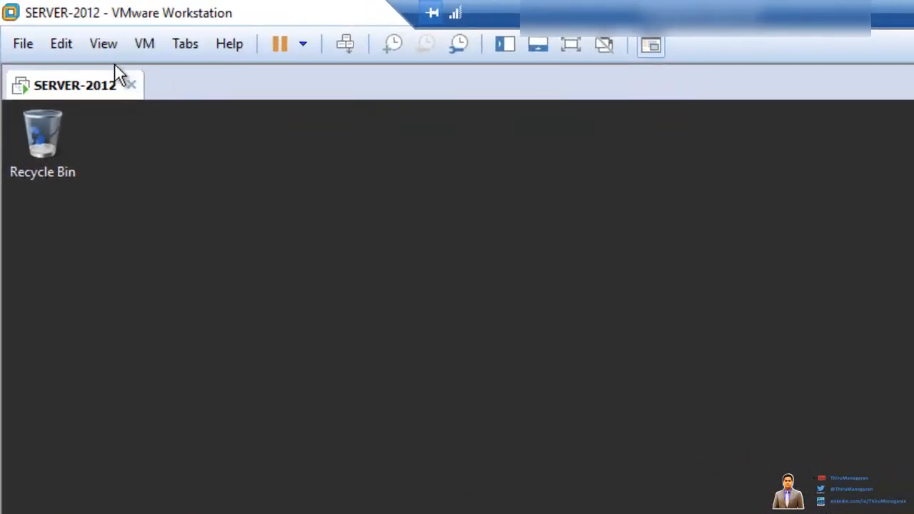
# Start adding a hard disk to the SERVER-2012 virtual machine, choosing the SCSI type and a new virtual disk.
pyautogui.click(104, 43)
pyautogui.moveTo(143, 43)
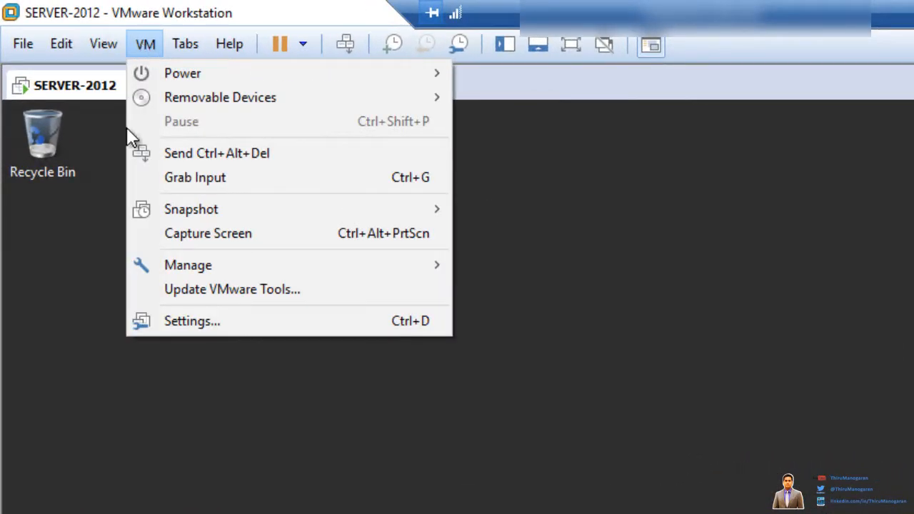
pyautogui.click(180, 321)
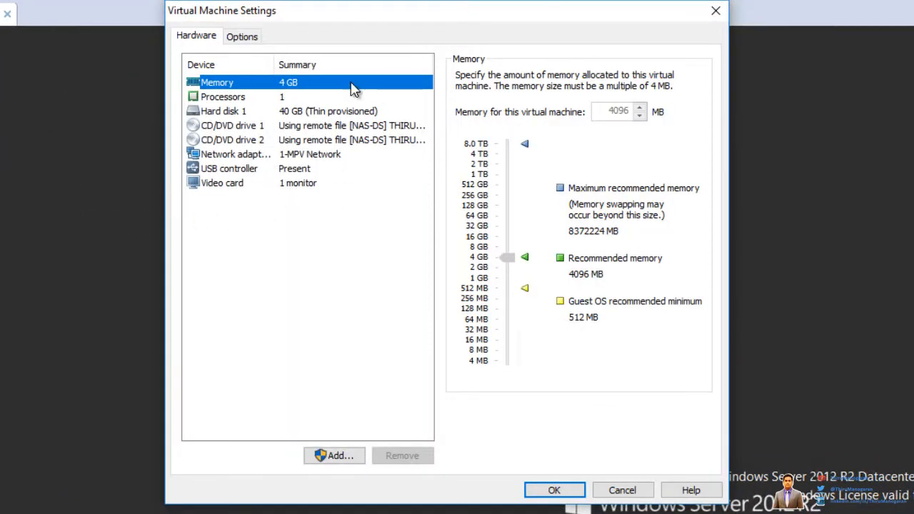
pyautogui.click(223, 112)
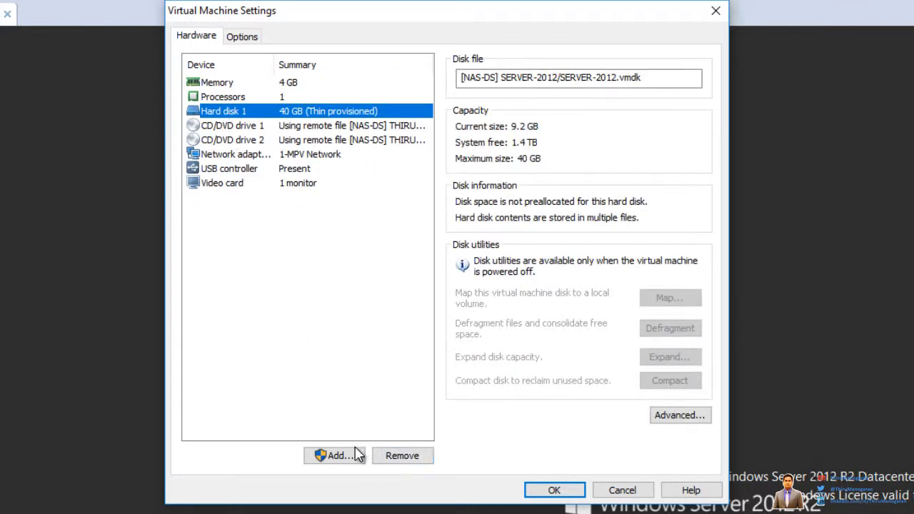
pyautogui.click(336, 457)
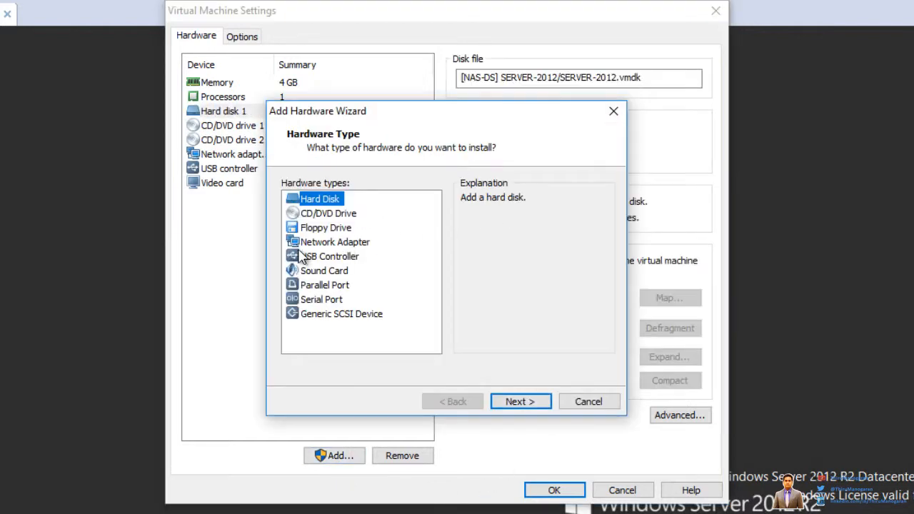
pyautogui.click(520, 401)
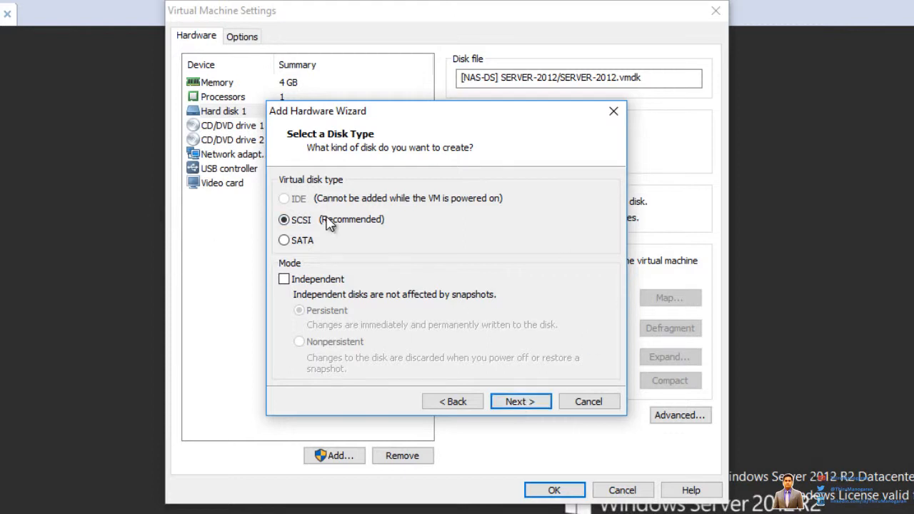
pyautogui.click(518, 403)
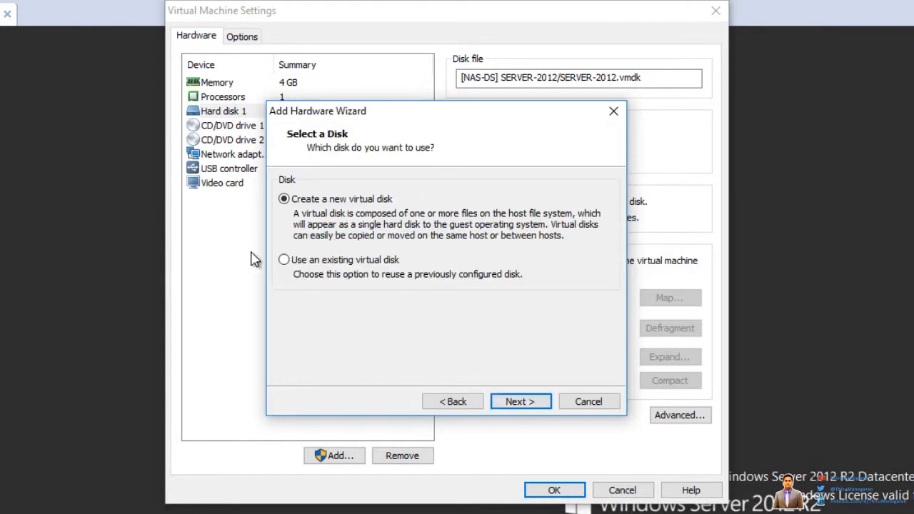
pyautogui.click(518, 402)
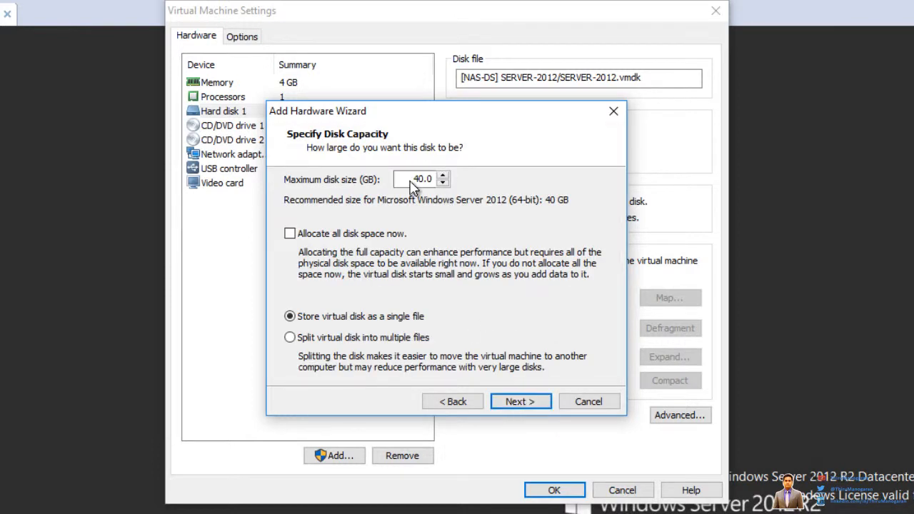
# Set the new disk's maximum size to 10 GB, keep the file name SERVER-2012-0.vmdk, and apply the virtual machine settings.
pyautogui.click(417, 180)
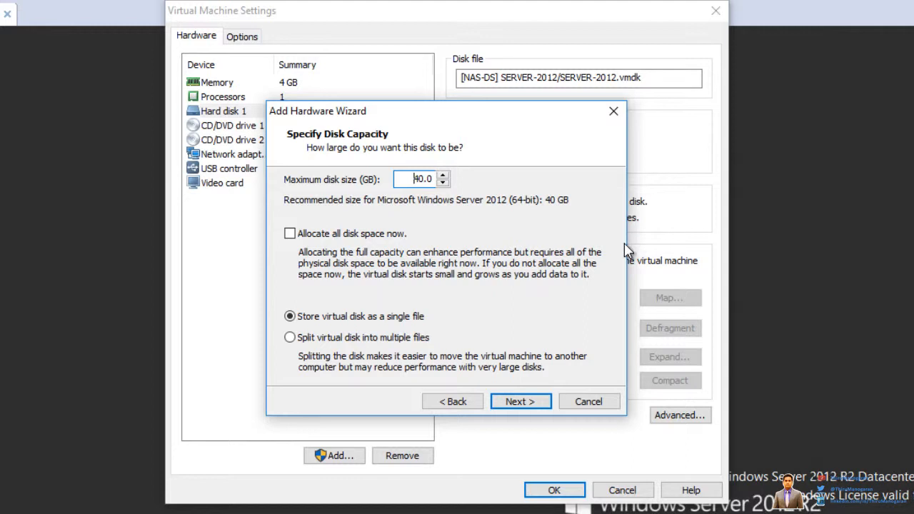
pyautogui.press('BackSpace')
pyautogui.write('1')
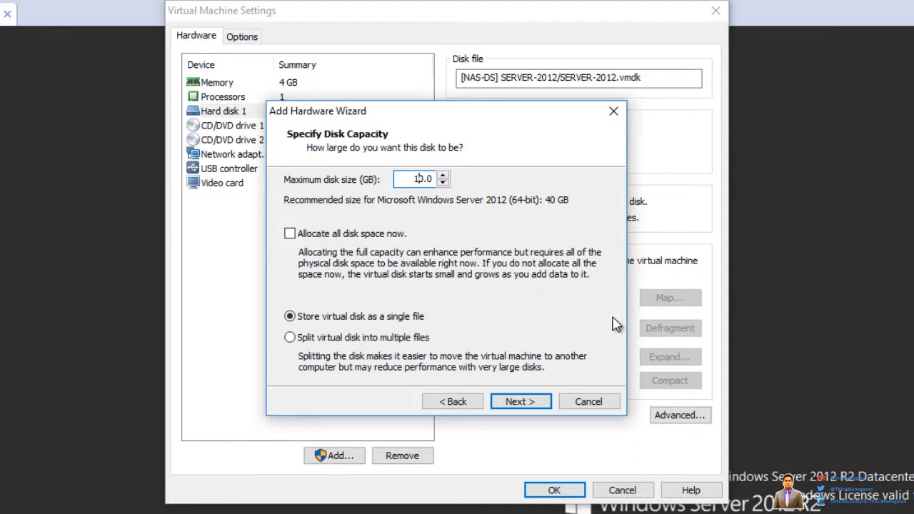
pyautogui.click(530, 404)
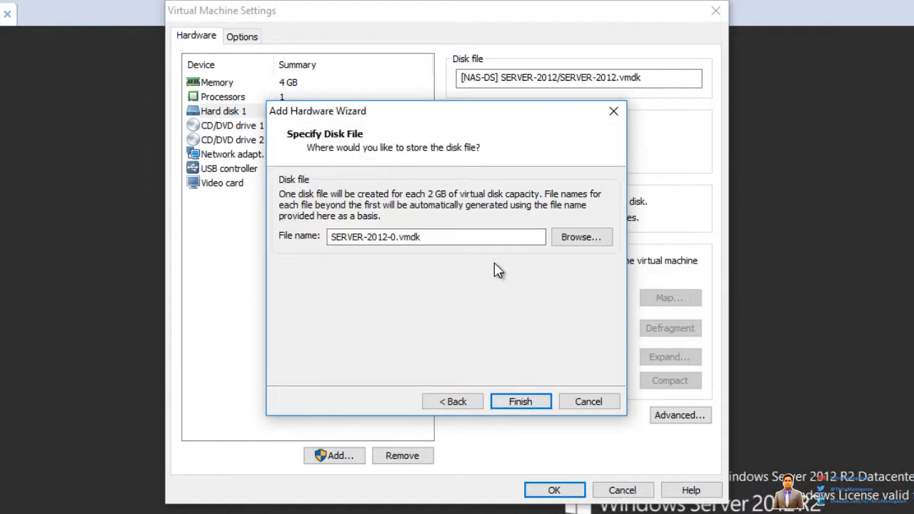
pyautogui.click(526, 404)
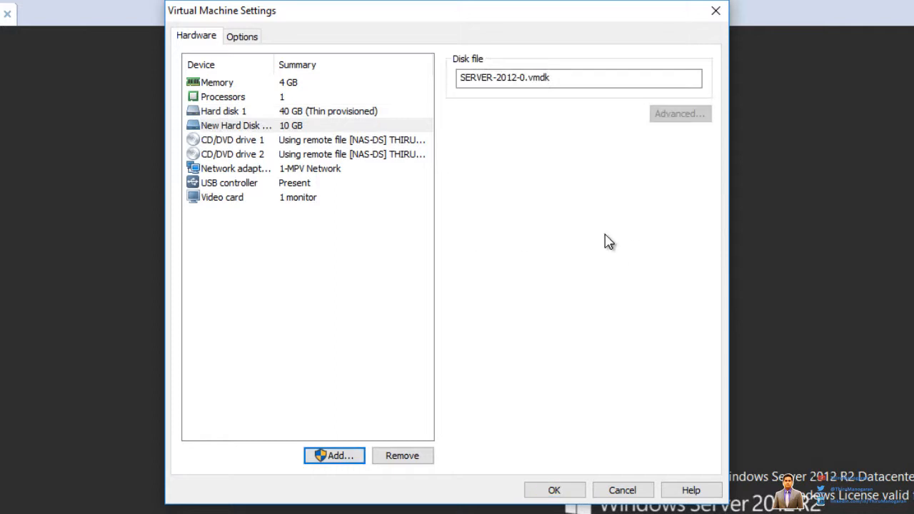
pyautogui.click(554, 491)
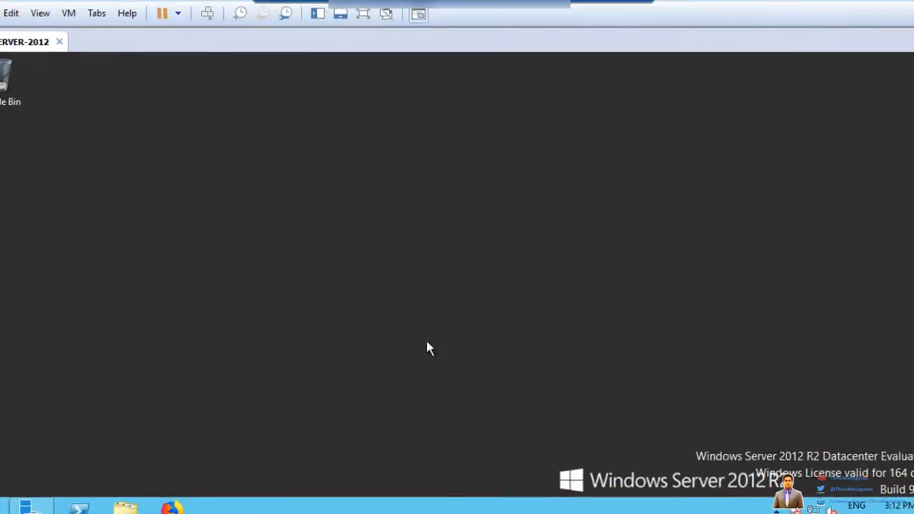
# Check the drives under This PC in the guest for the new disk, refreshing the view, and close the window.
pyautogui.rightClick(338, 251)
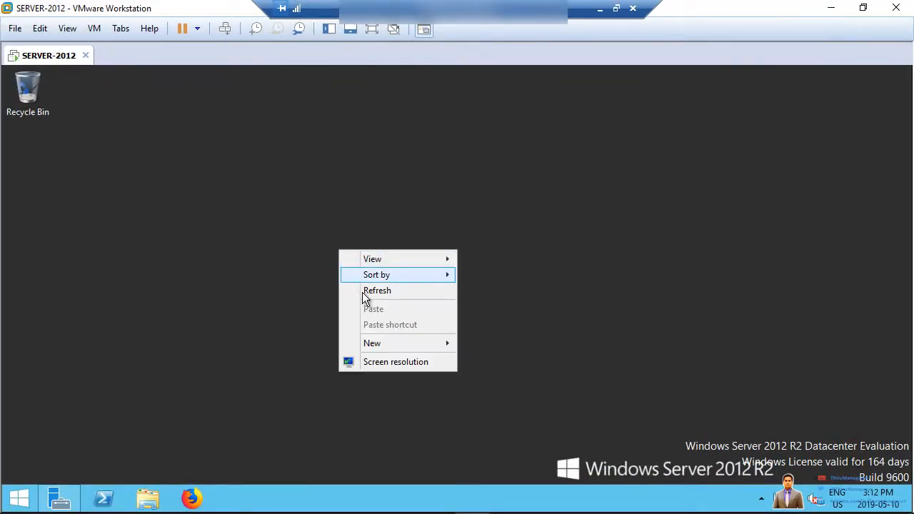
pyautogui.click(363, 293)
pyautogui.click(148, 498)
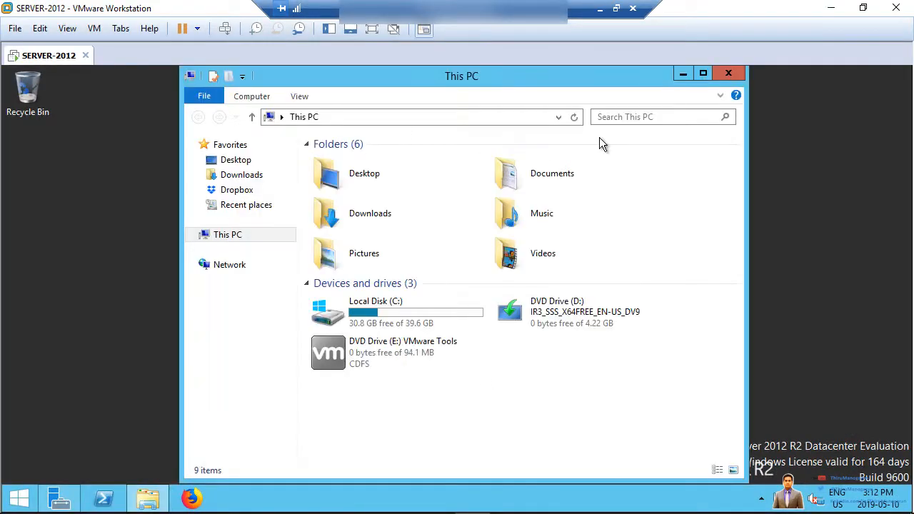
pyautogui.click(399, 305)
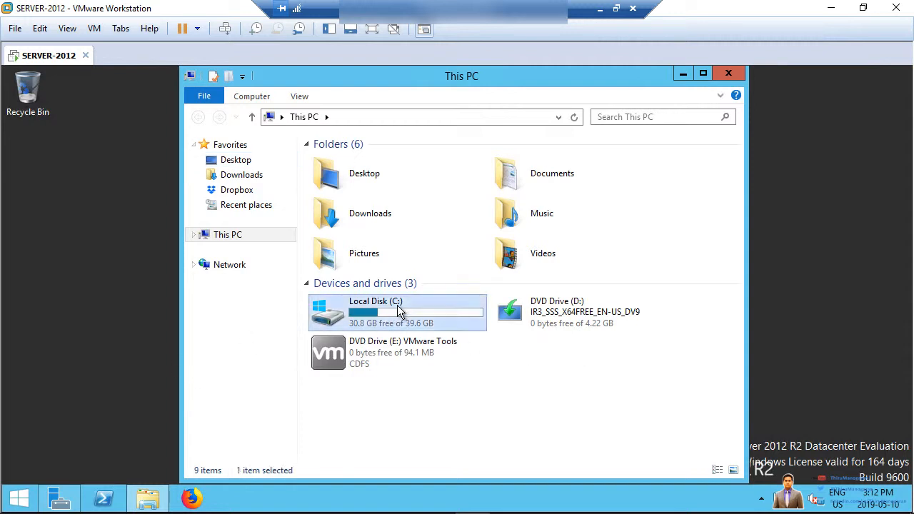
pyautogui.rightClick(450, 413)
pyautogui.click(508, 331)
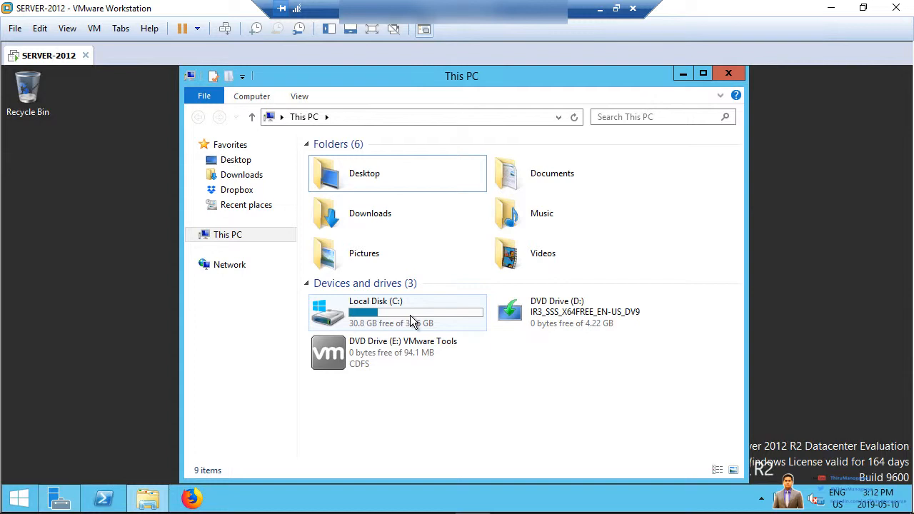
pyautogui.click(726, 76)
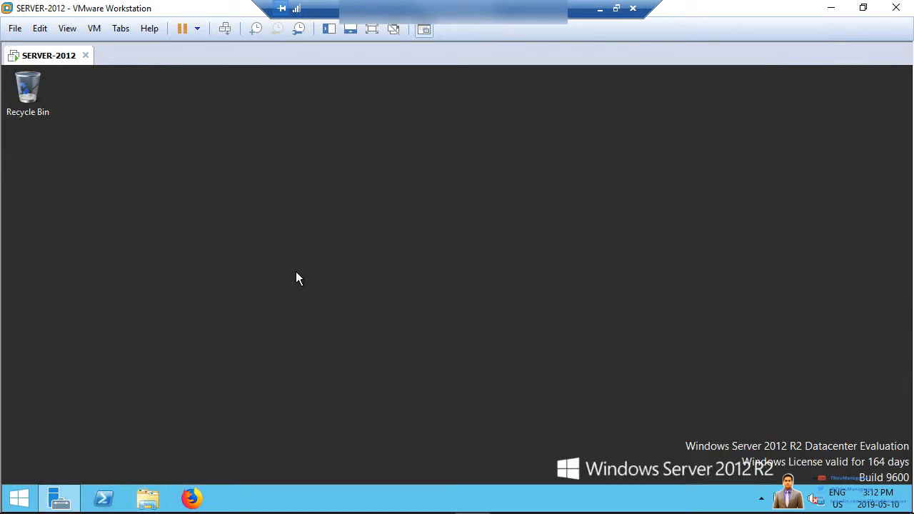
# Open a Command Prompt in the guest by running cmd.
pyautogui.click(19, 498)
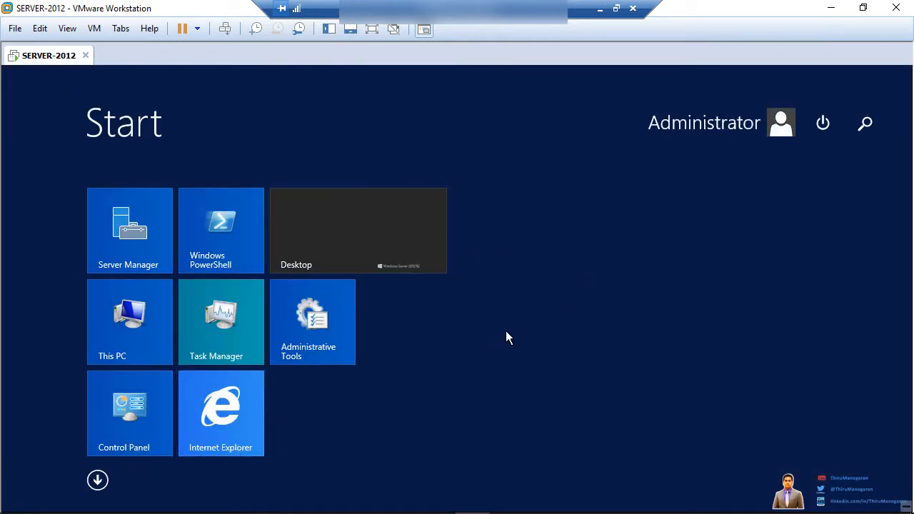
pyautogui.press('super')
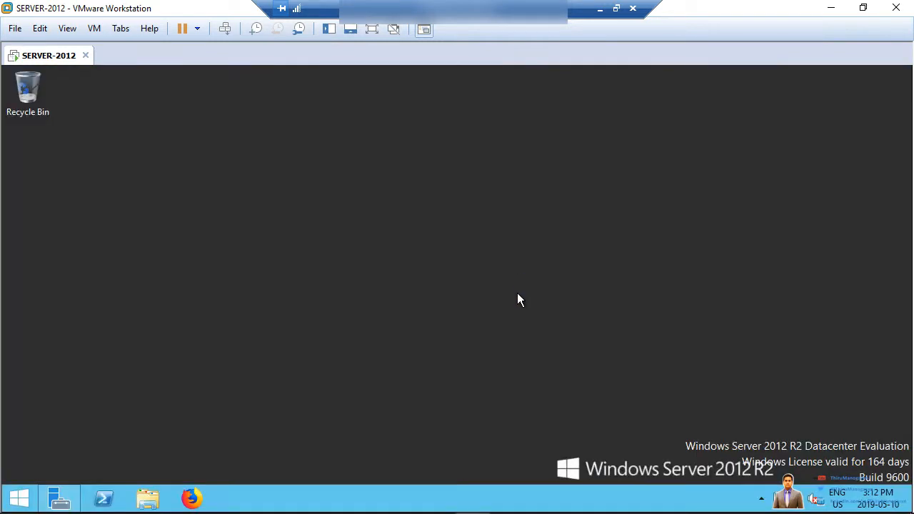
pyautogui.press('super+r')
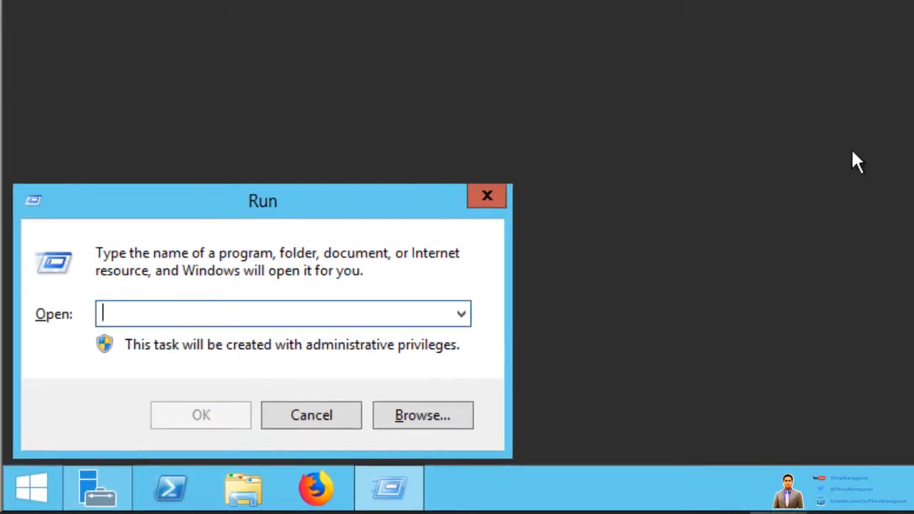
pyautogui.write('cmd')
pyautogui.press('Return')
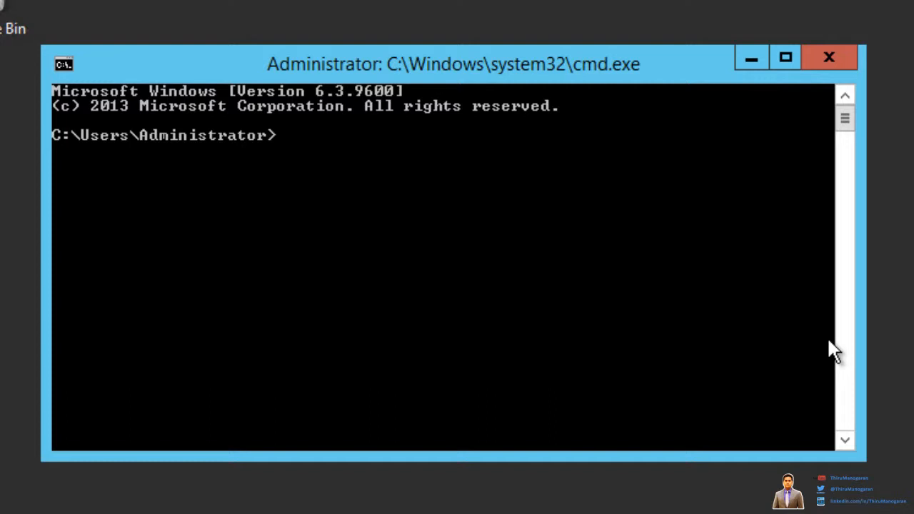
# Start diskpart and list the server's disks with "list disk".
pyautogui.write('diskpart')
pyautogui.press('Return')
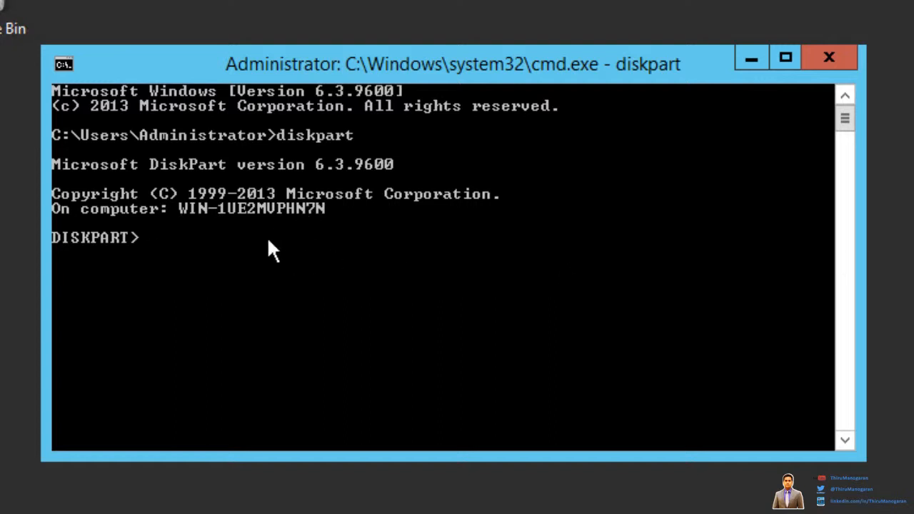
pyautogui.write('list disk')
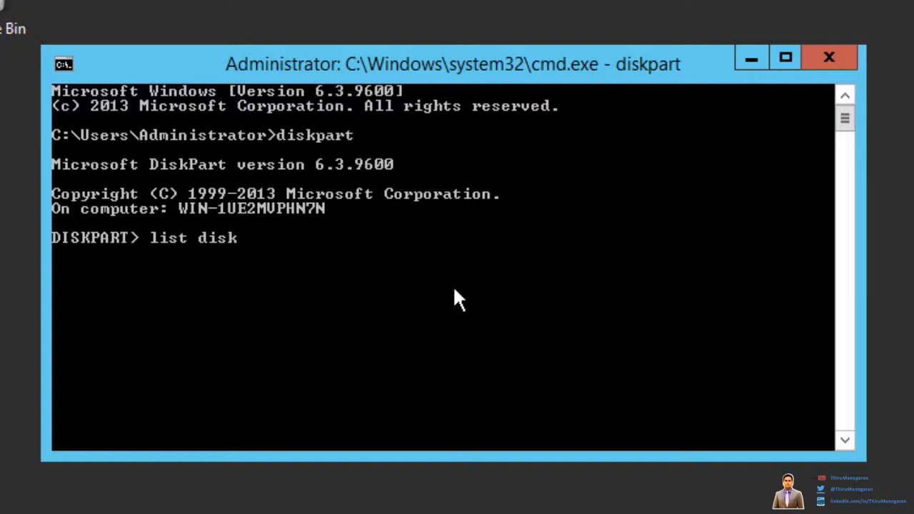
pyautogui.press('Return')
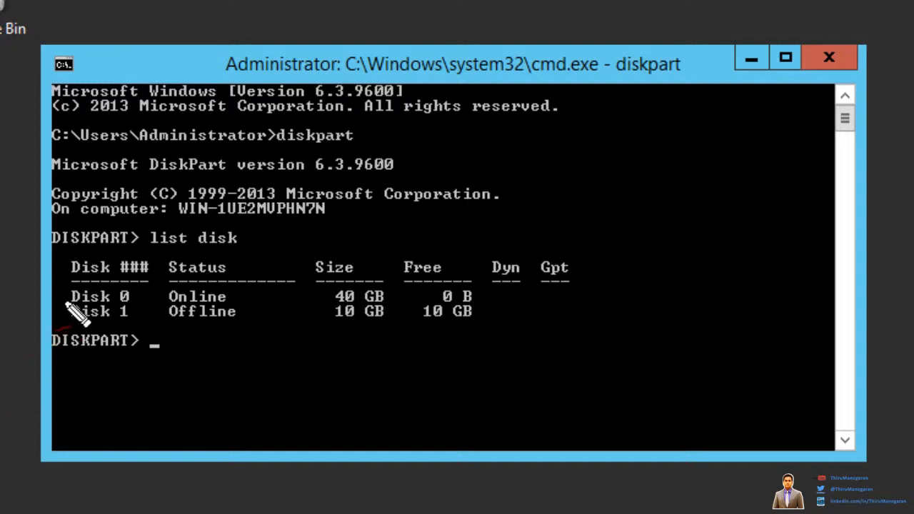
pyautogui.moveTo(132, 279)
pyautogui.mouseDown()
pyautogui.moveTo(69, 276)
pyautogui.moveTo(54, 293)
pyautogui.moveTo(142, 310)
pyautogui.moveTo(125, 293)
pyautogui.mouseUp()
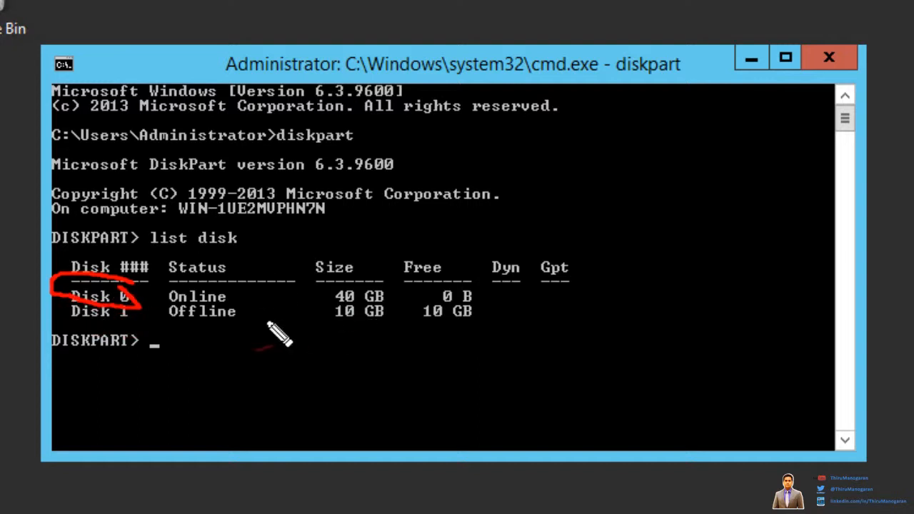
pyautogui.moveTo(59, 324); pyautogui.dragTo(129, 326)
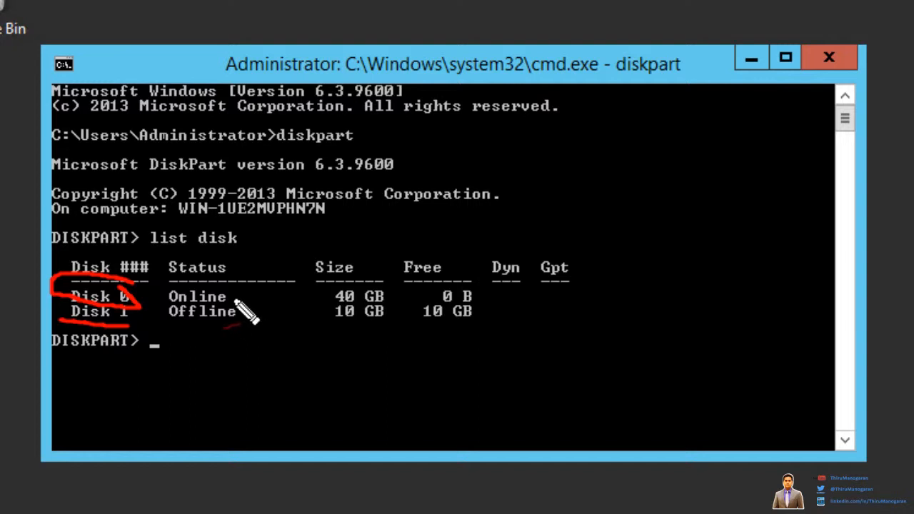
pyautogui.moveTo(233, 300); pyautogui.dragTo(286, 283)
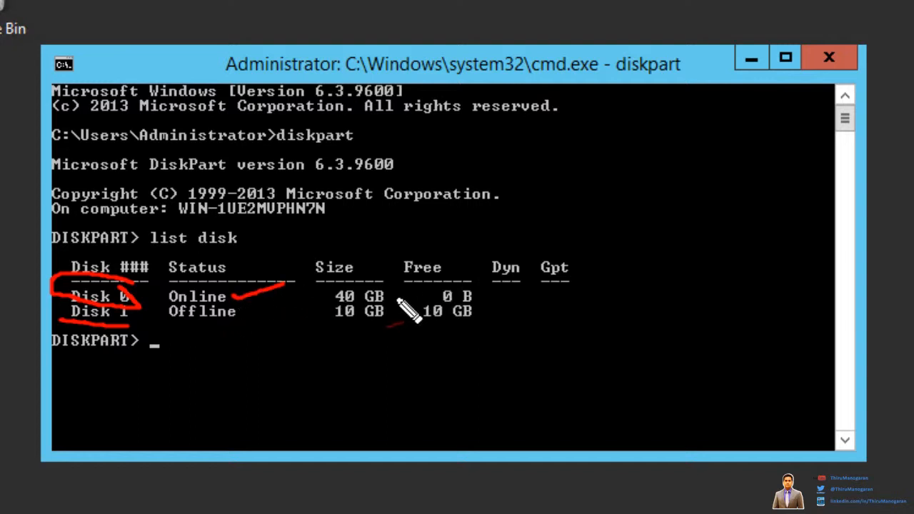
pyautogui.moveTo(395, 294); pyautogui.dragTo(417, 290)
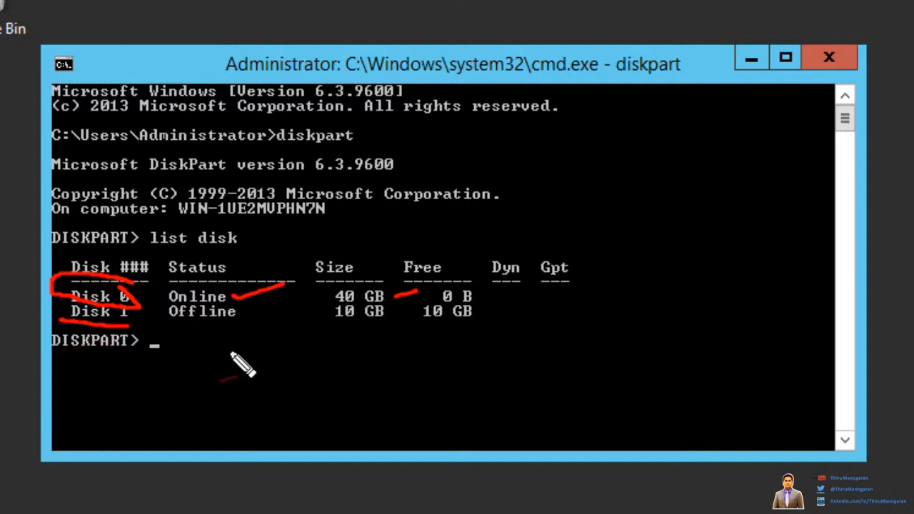
pyautogui.moveTo(175, 322); pyautogui.dragTo(228, 324)
pyautogui.moveTo(321, 328); pyautogui.dragTo(404, 327)
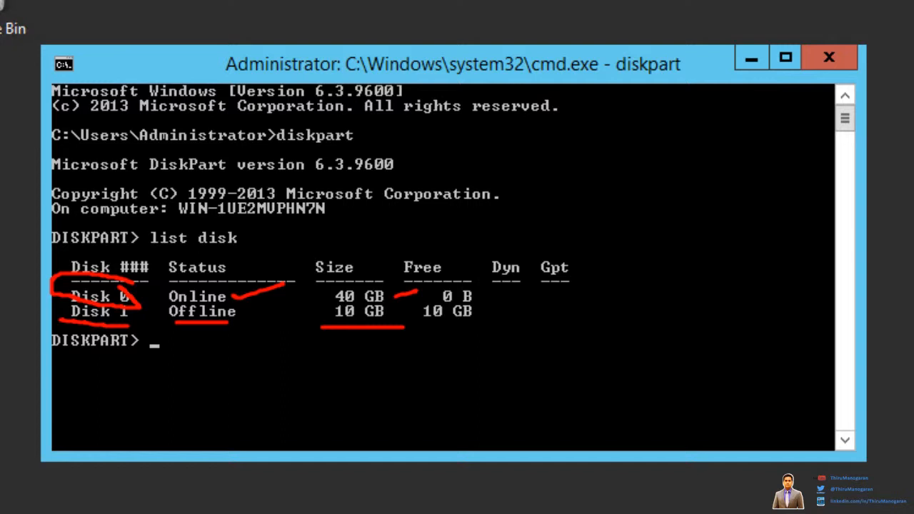
pyautogui.press('Escape')
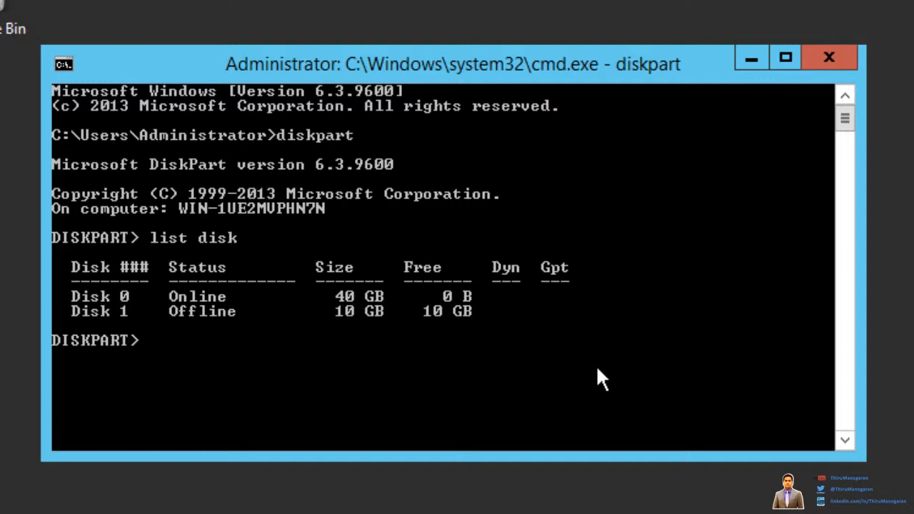
# Select disk 1 in DiskPart and bring it online with "online disk".
pyautogui.write('select disk')
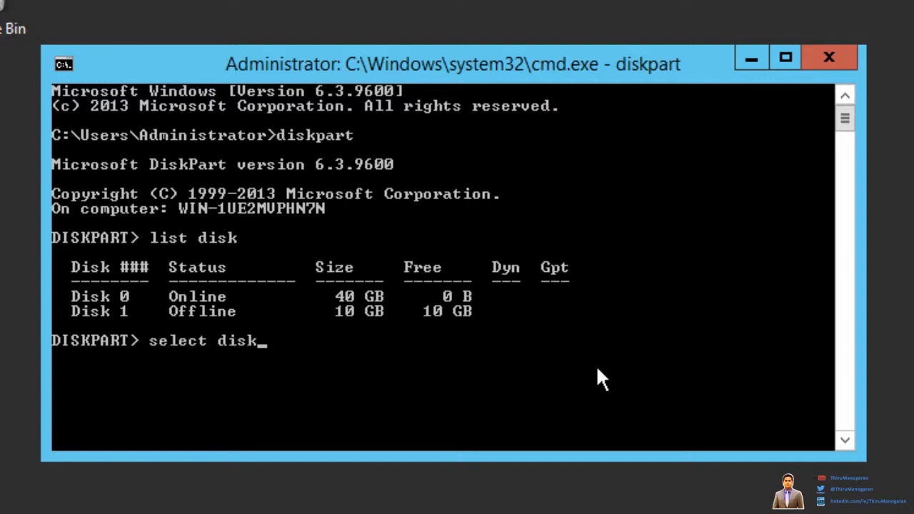
pyautogui.write(' 1')
pyautogui.press('Return')
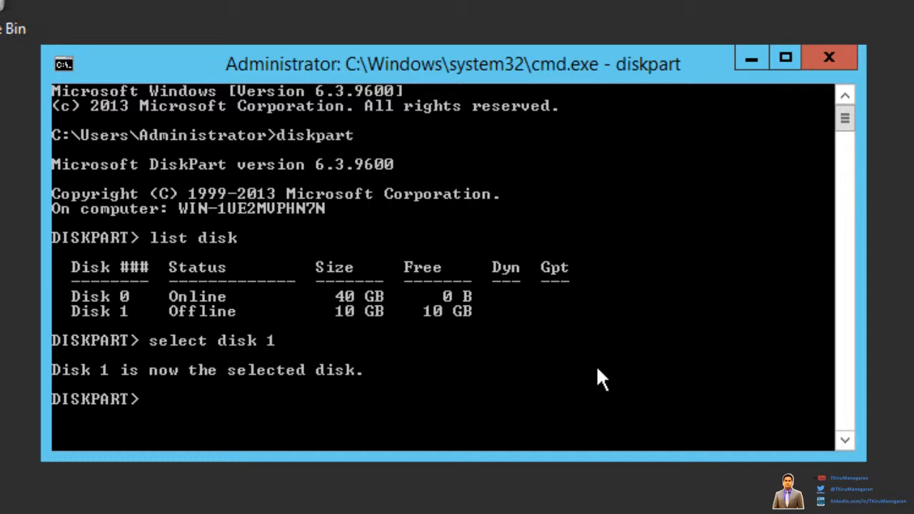
pyautogui.write('online disk')
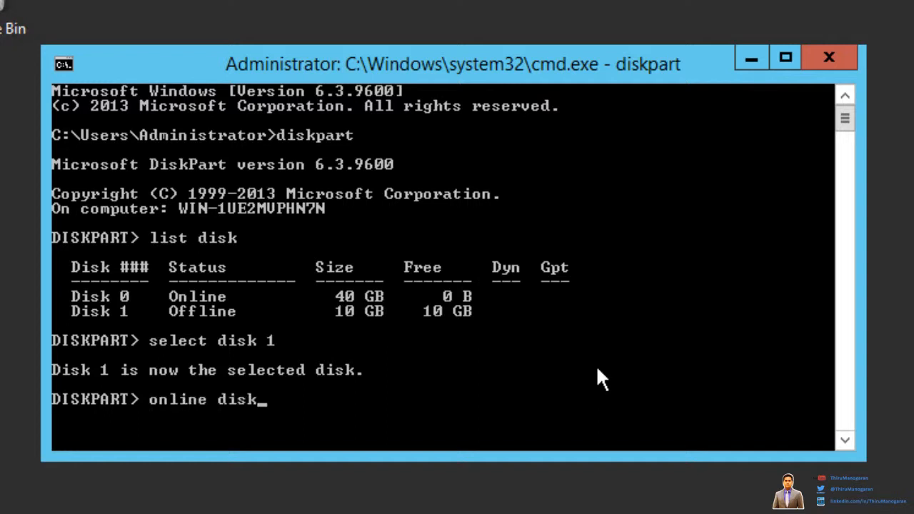
pyautogui.press('Return')
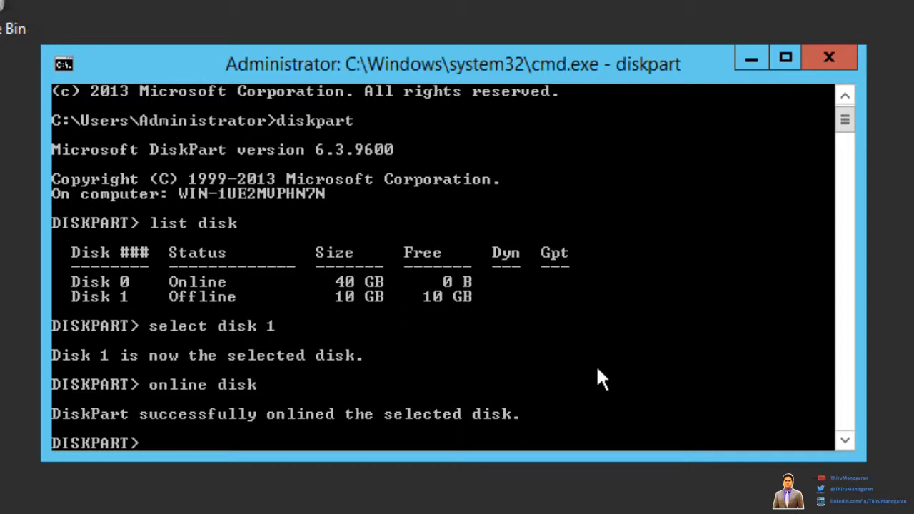
# Display the selected disk's attributes in DiskPart with "attributes disk" and examine its read-only state.
pyautogui.write('attru')
pyautogui.press('BackSpace')
pyautogui.write('icu')
pyautogui.press('BackSpace')
pyautogui.press('BackSpace')
pyautogui.write('butes')
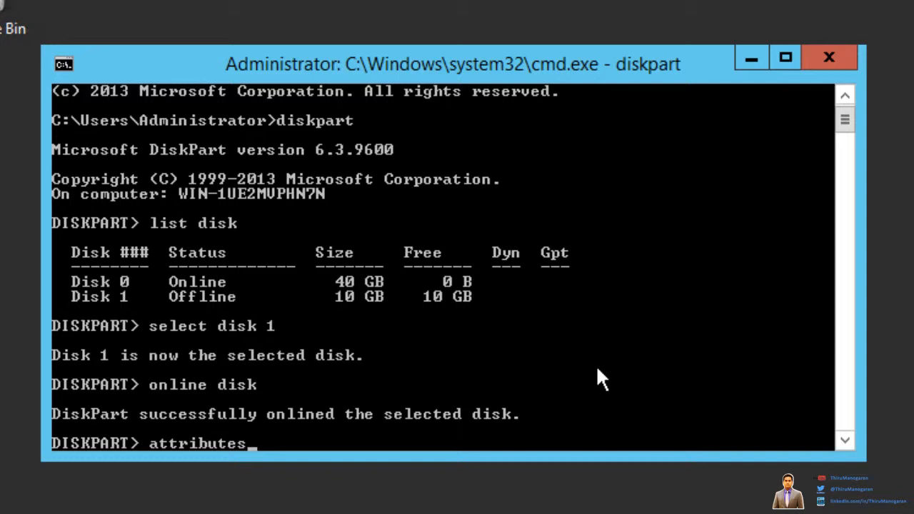
pyautogui.write(' disk')
pyautogui.press('Return')
pyautogui.press('Return')
pyautogui.press('Return')
pyautogui.press('Return')
pyautogui.press('Return')
pyautogui.press('Return')
pyautogui.press('Return')
pyautogui.press('Return')
pyautogui.press('Return')
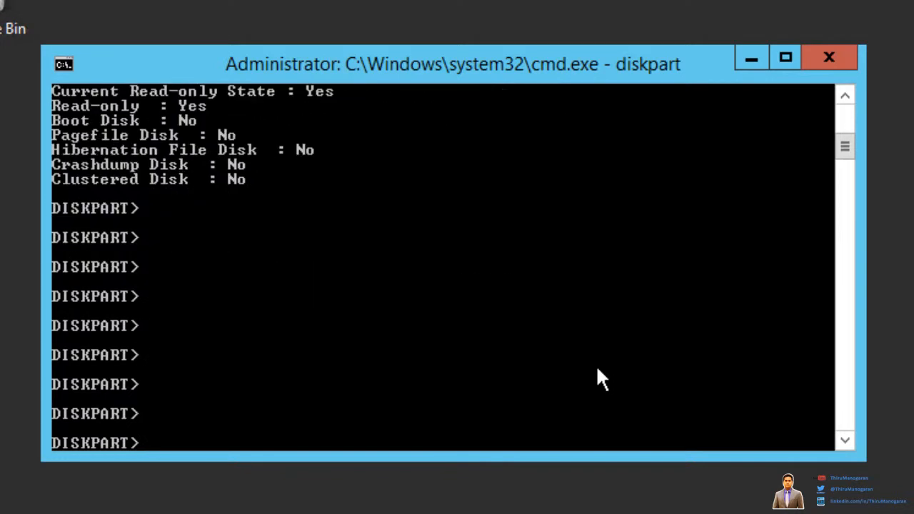
pyautogui.click(840, 90)
pyautogui.click(840, 90)
pyautogui.click(839, 90)
pyautogui.click(840, 90)
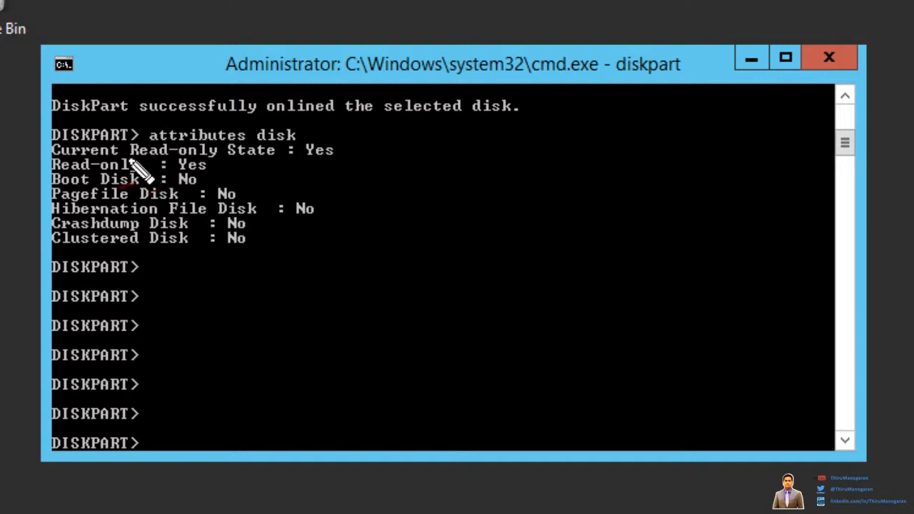
pyautogui.moveTo(130, 153); pyautogui.dragTo(258, 163)
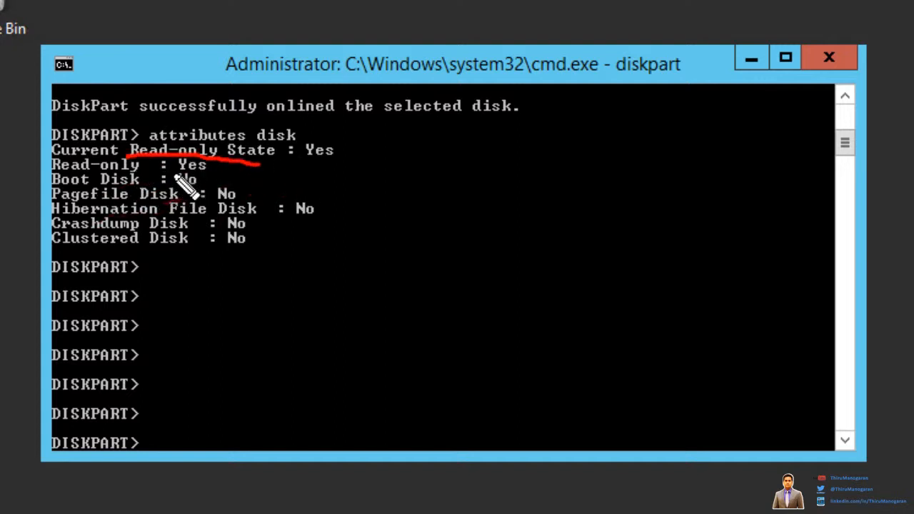
pyautogui.moveTo(177, 170); pyautogui.dragTo(207, 168)
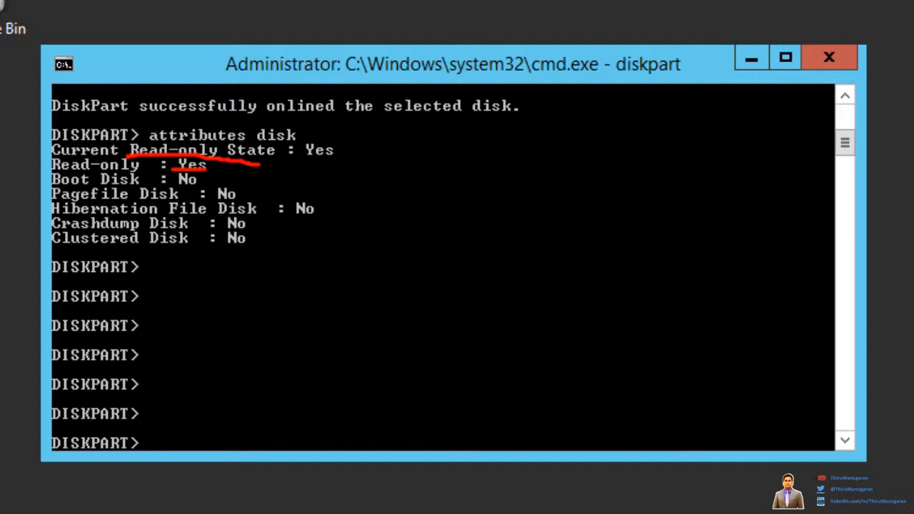
pyautogui.press('Escape')
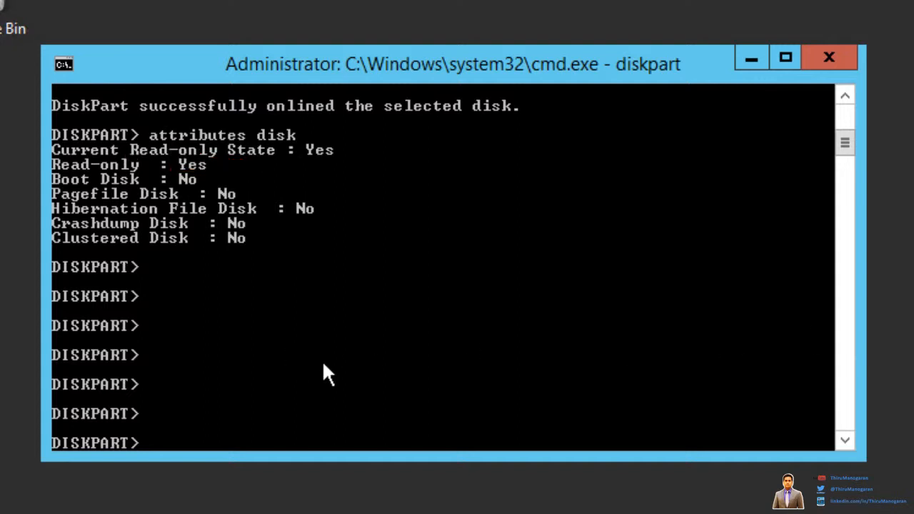
# Clear the selected disk's read-only attribute with "attributes disk clear readonly".
pyautogui.press('Return')
pyautogui.press('Return')
pyautogui.write('att')
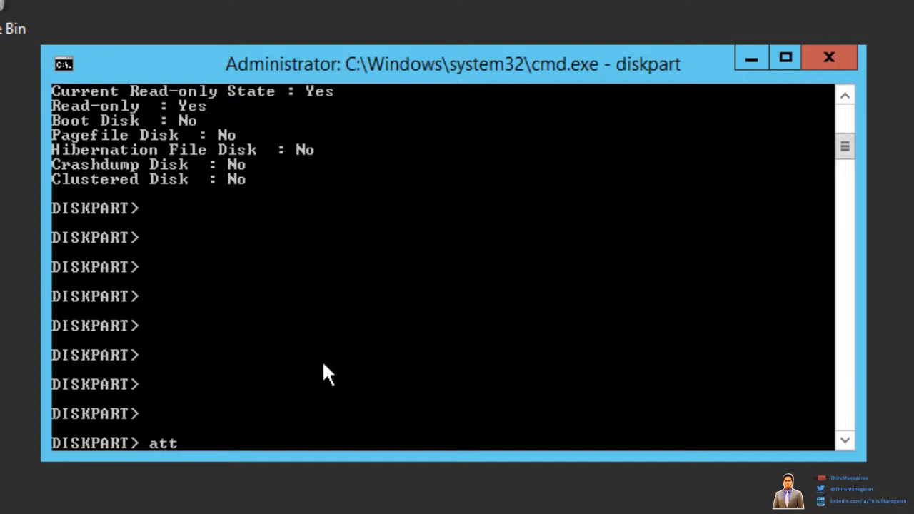
pyautogui.write('tt')
pyautogui.press('BackSpace')
pyautogui.press('BackSpace')
pyautogui.write('ributes disk')
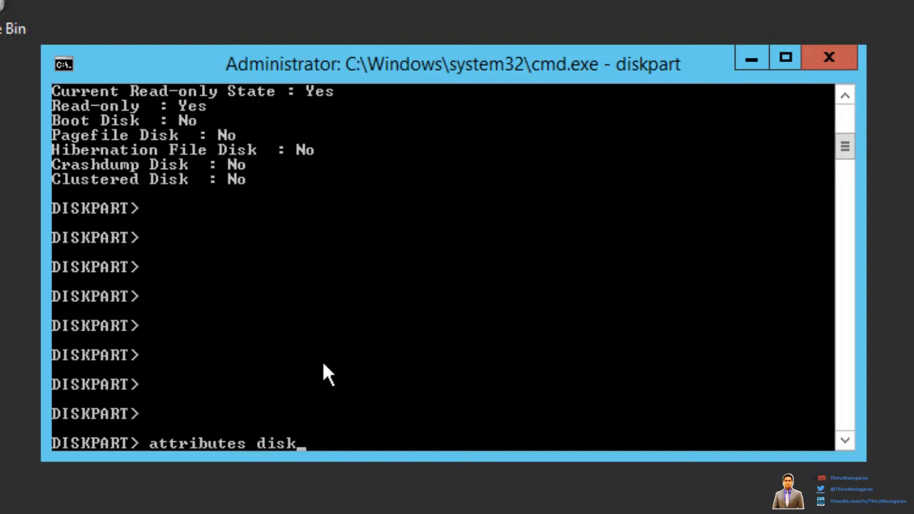
pyautogui.write(' clear r')
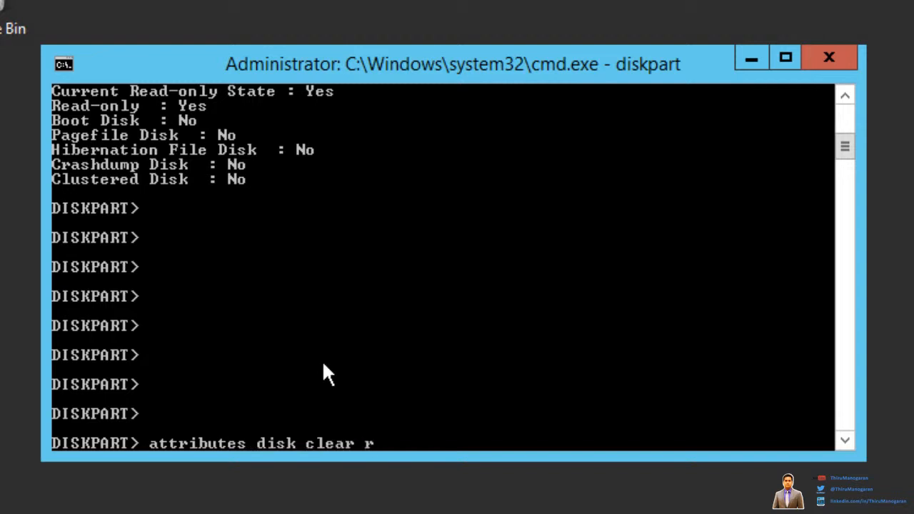
pyautogui.write('eadl')
pyautogui.press('BackSpace')
pyautogui.write('onllllllllllly')
pyautogui.press('BackSpace')
pyautogui.press('BackSpace')
pyautogui.press('BackSpace')
pyautogui.press('BackSpace')
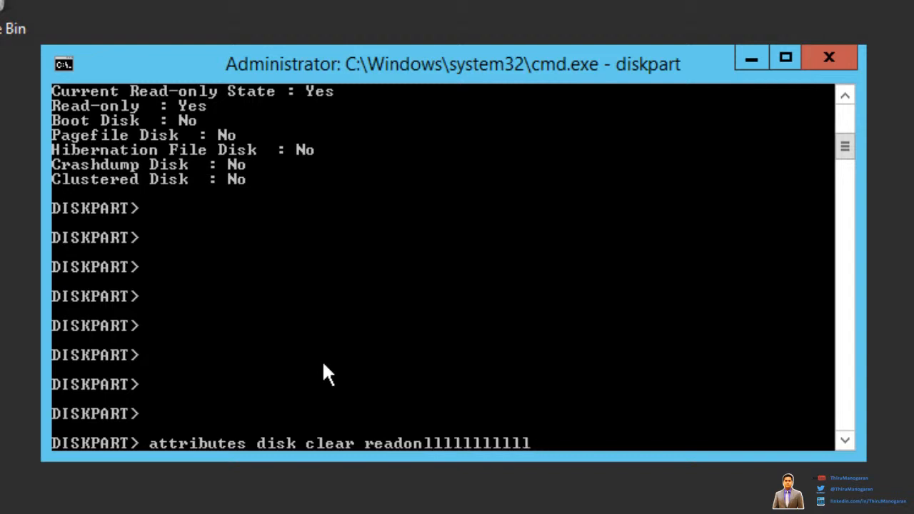
pyautogui.press('BackSpace')
pyautogui.press('BackSpace')
pyautogui.press('BackSpace')
pyautogui.press('BackSpace')
pyautogui.press('BackSpace')
pyautogui.press('BackSpace')
pyautogui.press('BackSpace')
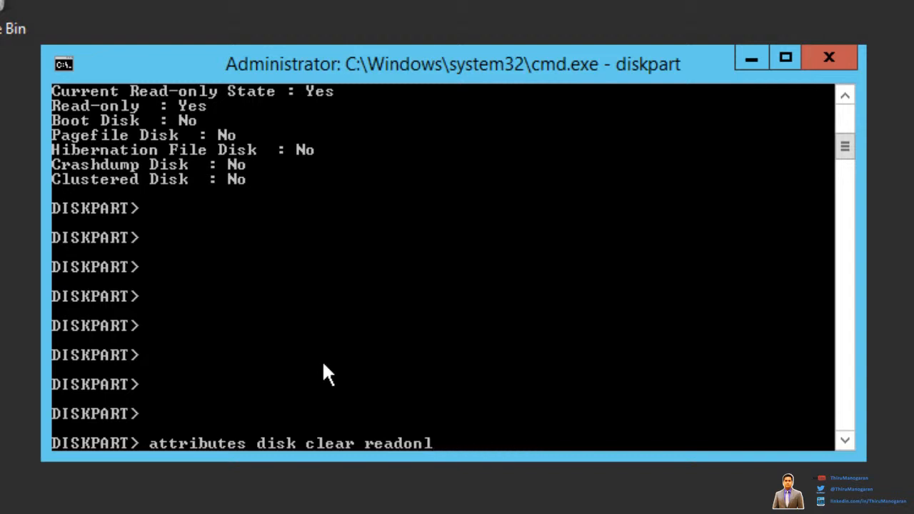
pyautogui.write('y')
pyautogui.press('Return')
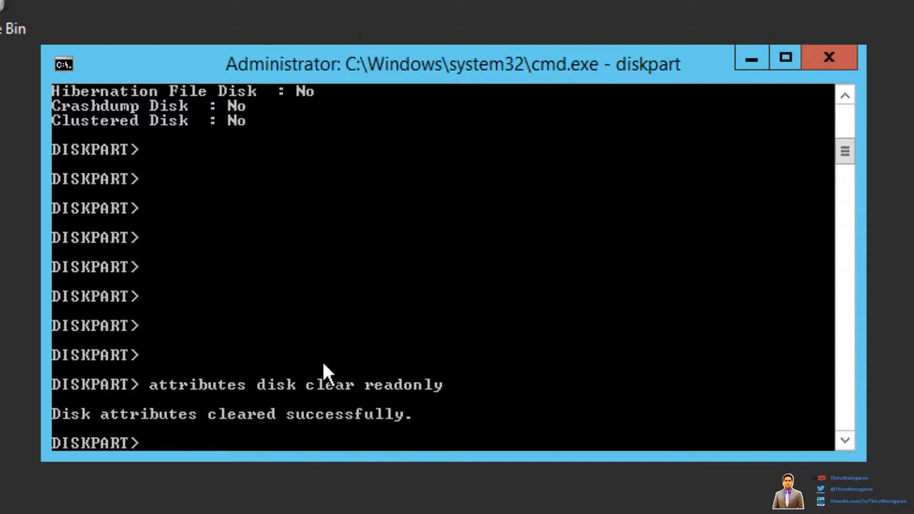
# Run "attributes disk" again to check the disk's read-only attributes after clearing them.
pyautogui.press('Return')
pyautogui.press('Return')
pyautogui.press('Return')
pyautogui.press('Return')
pyautogui.write('a')
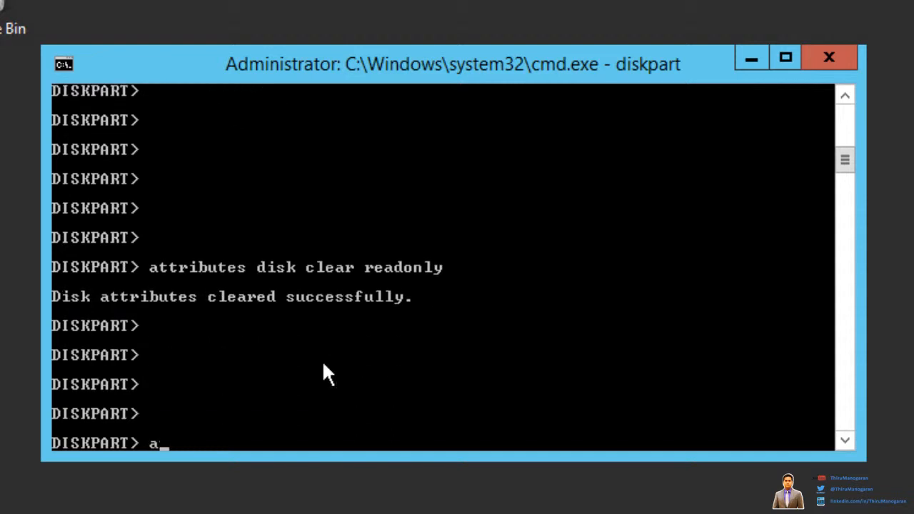
pyautogui.write('ttribu')
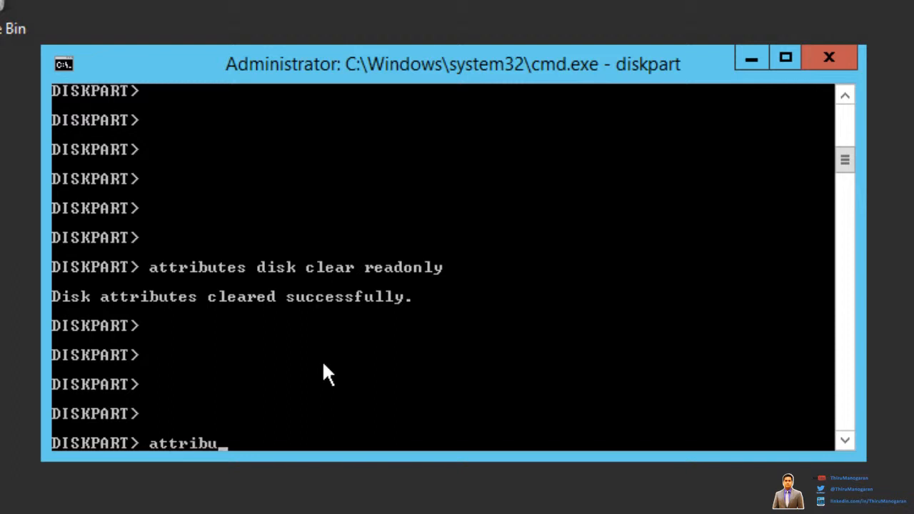
pyautogui.write('tes disk')
pyautogui.press('Return')
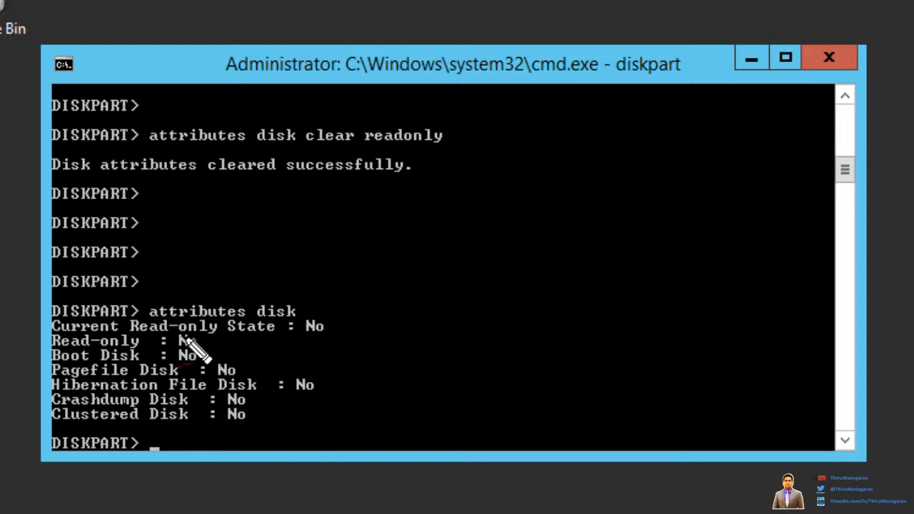
pyautogui.moveTo(305, 340); pyautogui.dragTo(360, 341)
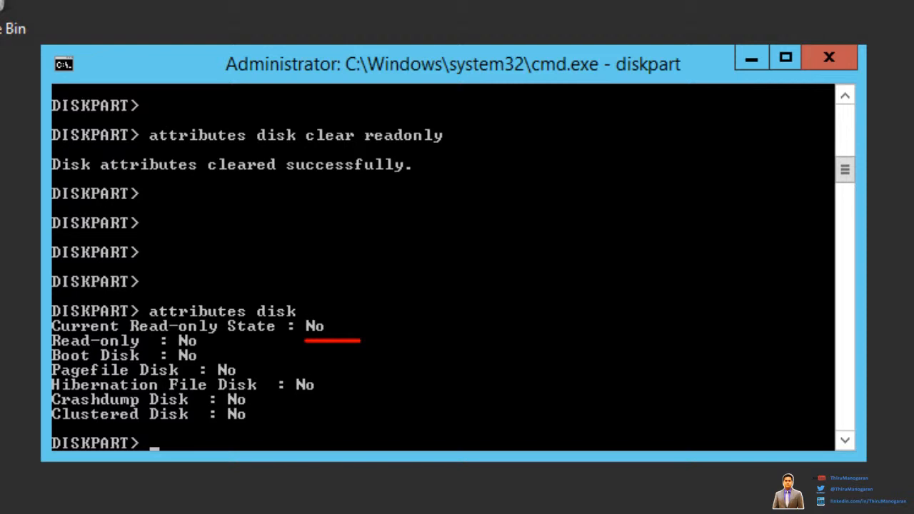
pyautogui.press('Escape')
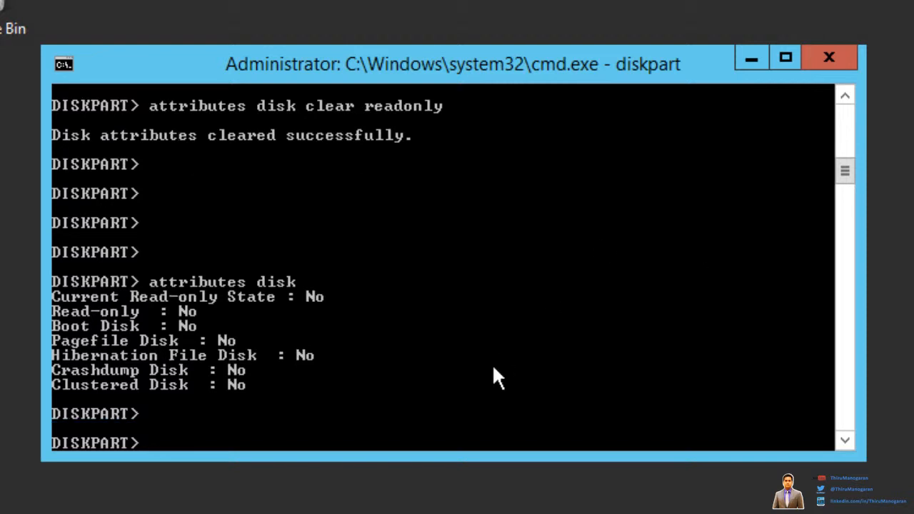
# Exit DiskPart and open Disk Management from the command prompt with "diskmgmt".
pyautogui.write('exit')
pyautogui.press('Return')
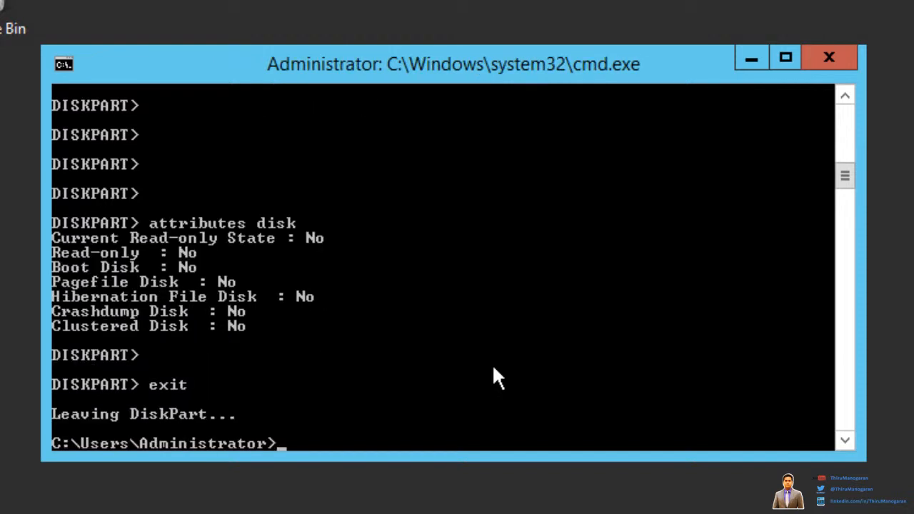
pyautogui.write('diskmg')
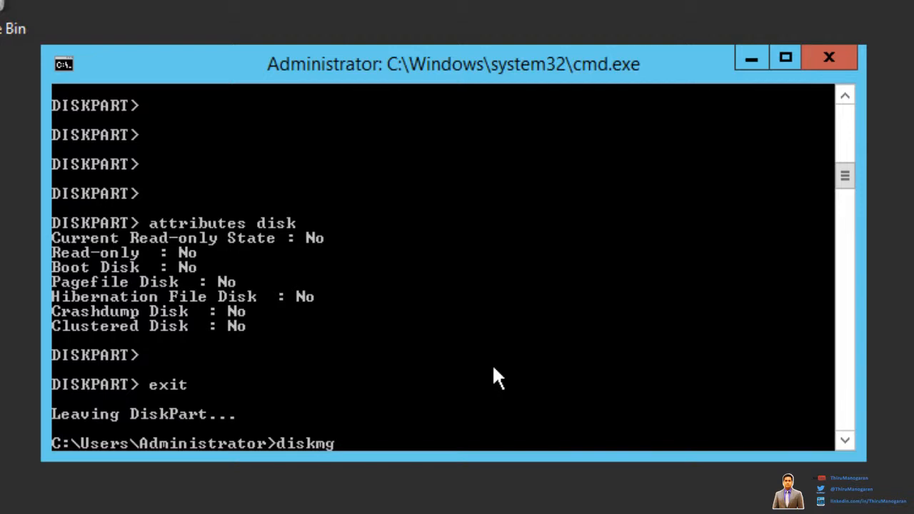
pyautogui.write('mt')
pyautogui.press('Return')
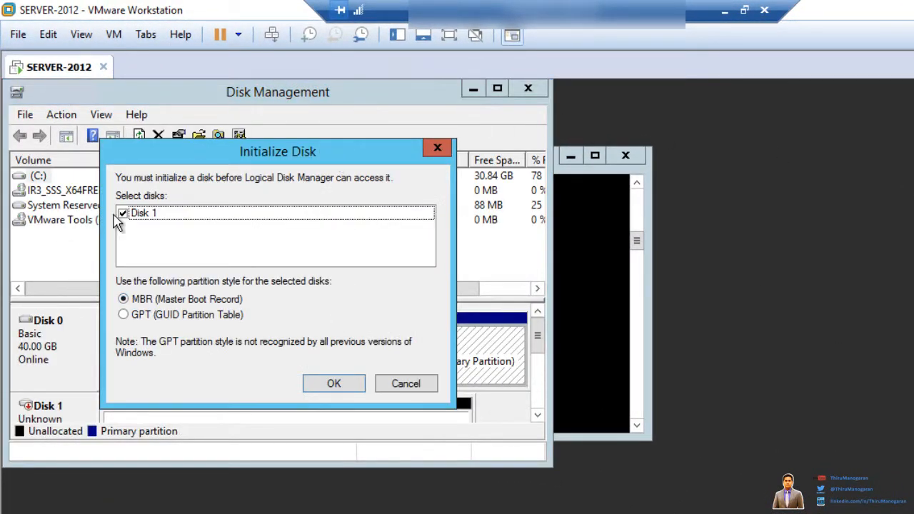
# Initialize Disk 1 with the MBR (Master Boot Record) partition style and maximize the Disk Management window.
pyautogui.click(146, 213)
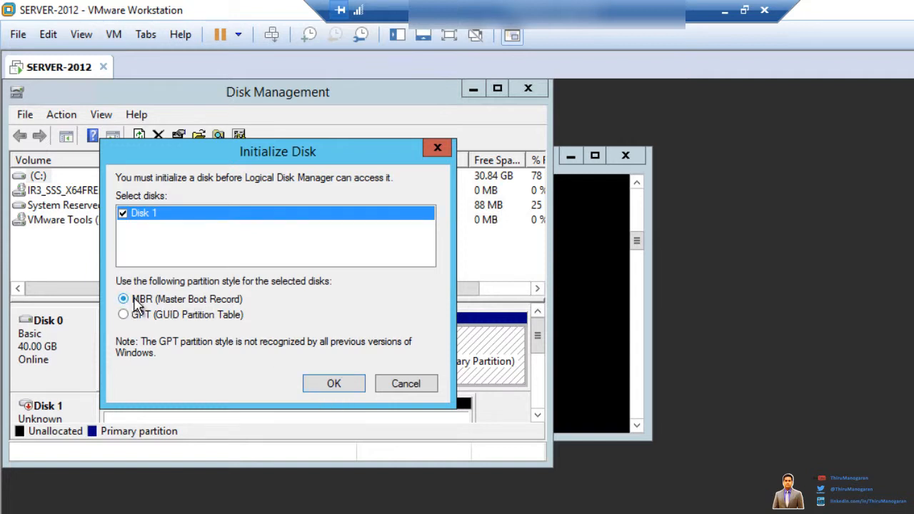
pyautogui.click(327, 386)
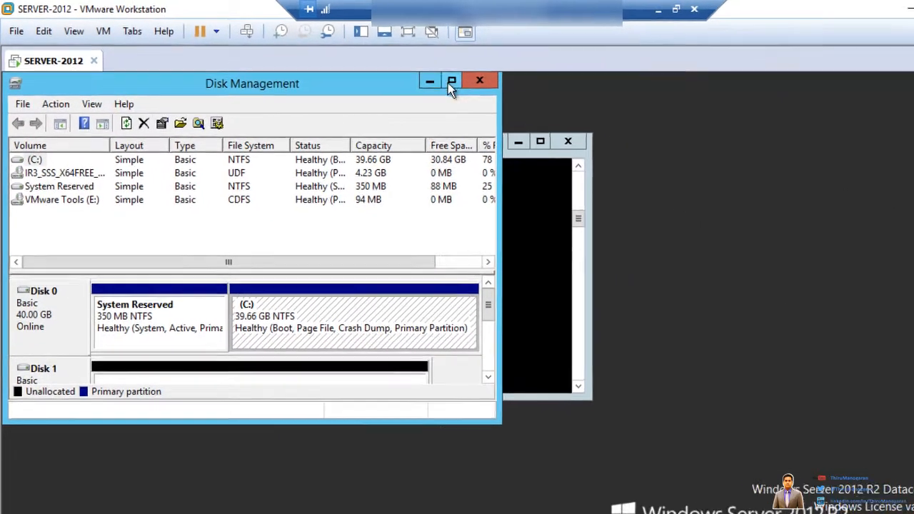
pyautogui.click(497, 88)
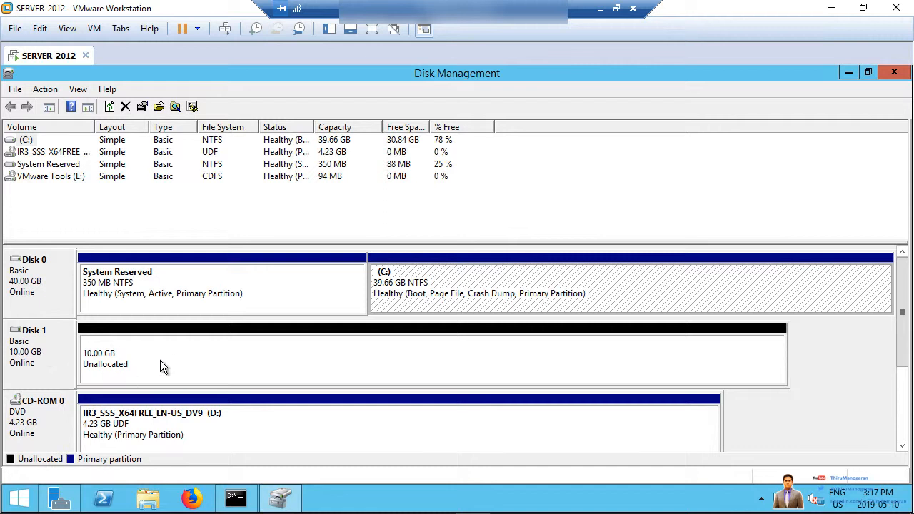
# Create a 10237 MB simple volume on Disk 1 with drive letter F, quick-formatted as NTFS, default allocation unit size and label New Volume.
pyautogui.click(180, 363)
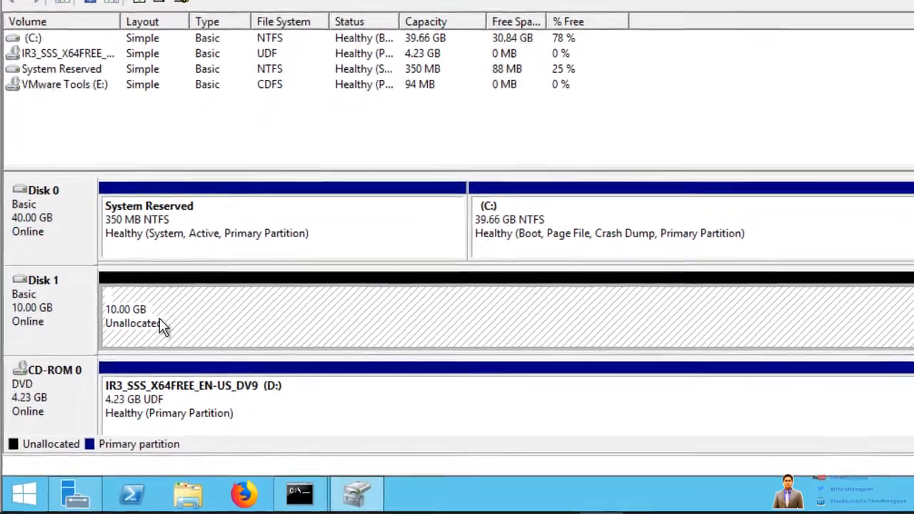
pyautogui.rightClick(125, 360)
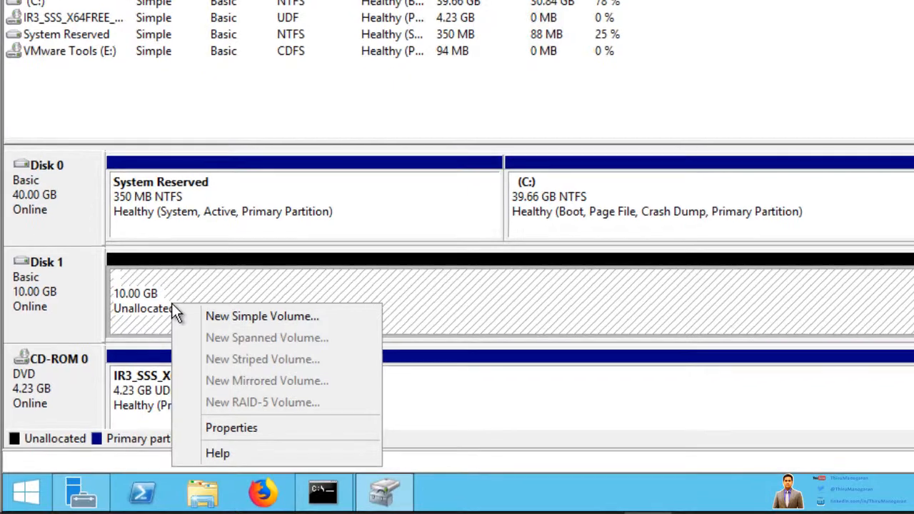
pyautogui.click(218, 316)
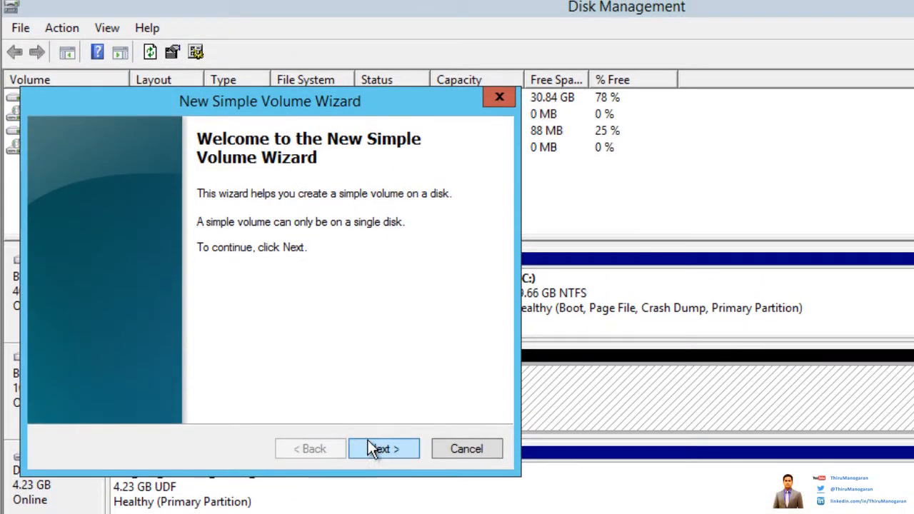
pyautogui.click(379, 448)
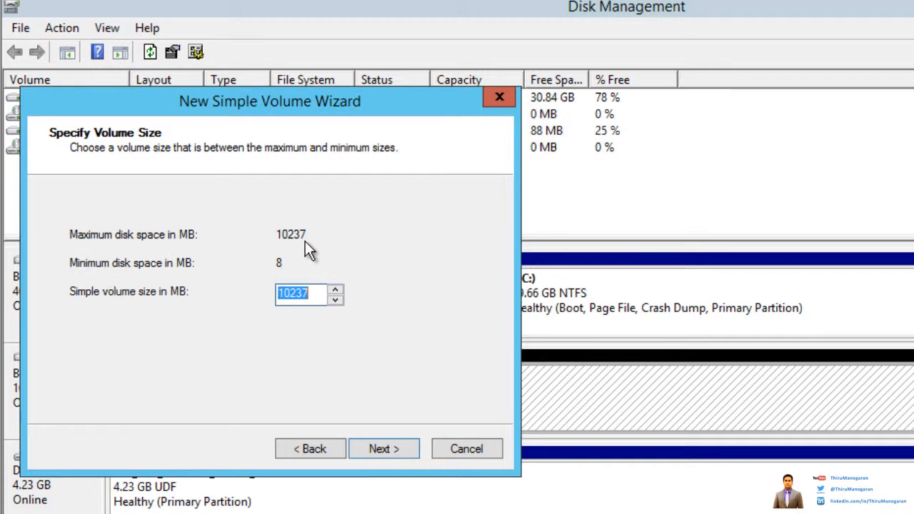
pyautogui.click(377, 450)
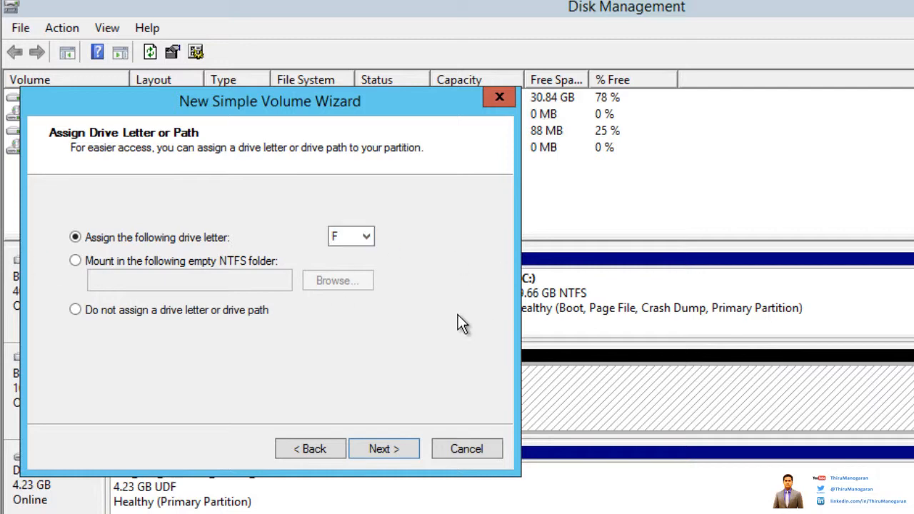
pyautogui.click(386, 446)
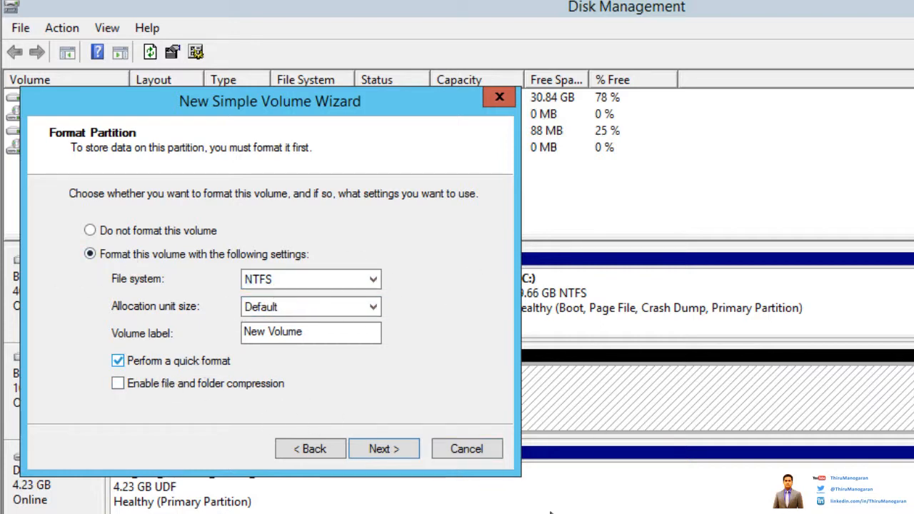
pyautogui.click(379, 452)
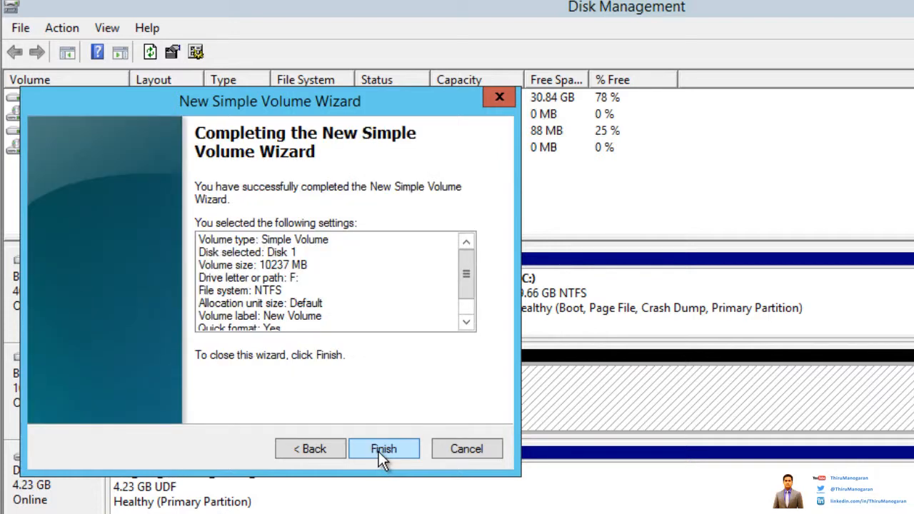
pyautogui.click(312, 448)
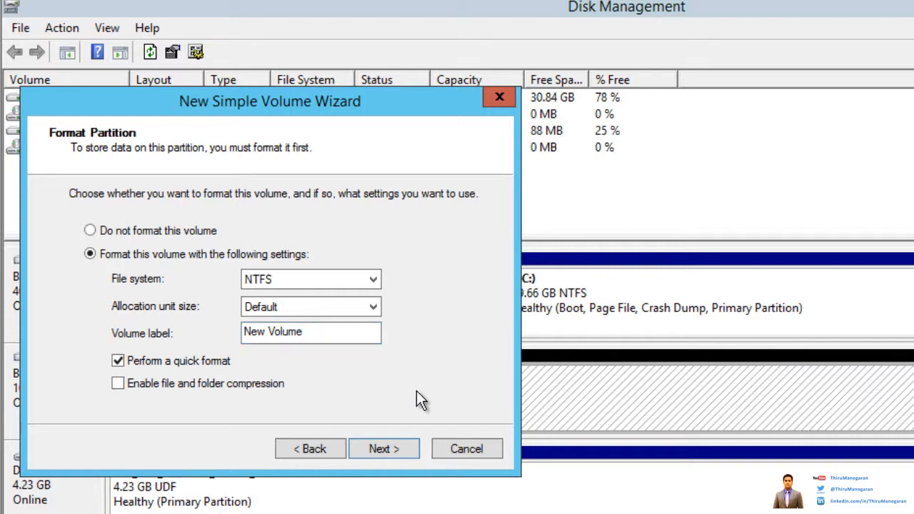
pyautogui.click(383, 452)
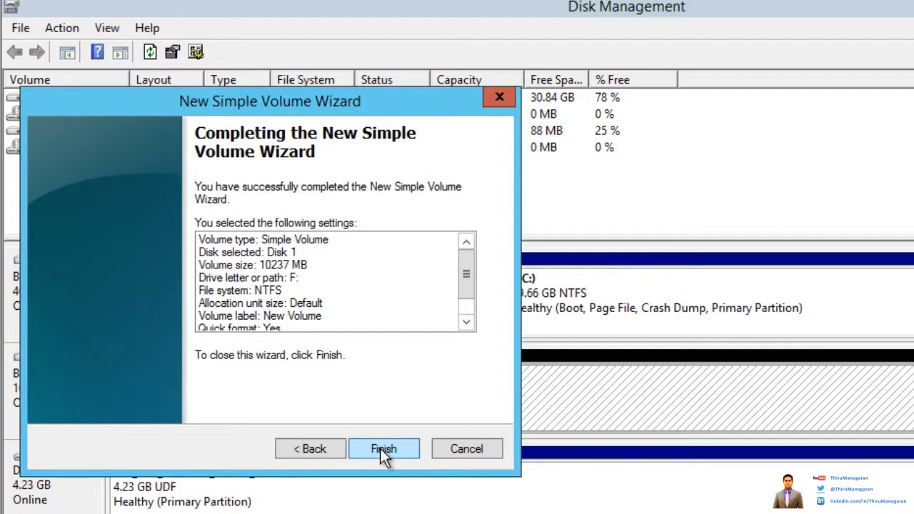
pyautogui.click(383, 450)
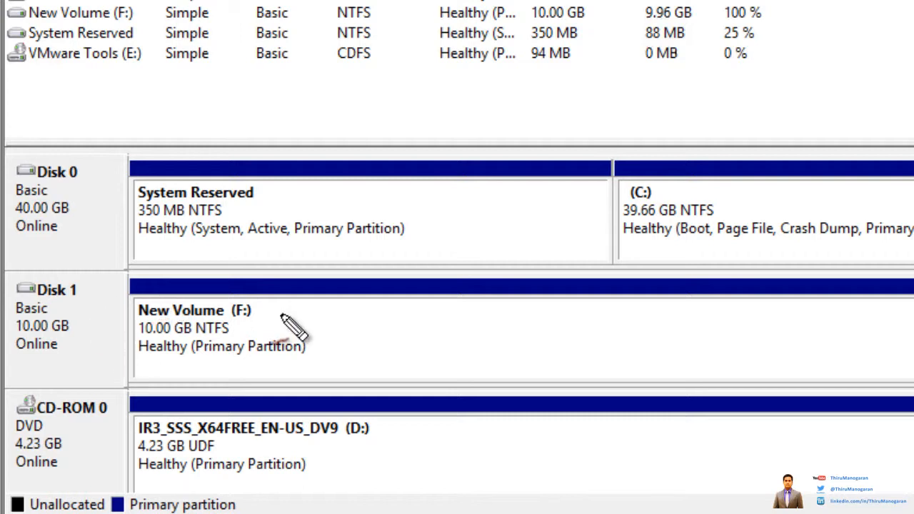
pyautogui.moveTo(140, 366)
pyautogui.mouseDown()
pyautogui.moveTo(388, 380)
pyautogui.moveTo(224, 233)
pyautogui.moveTo(101, 341)
pyautogui.moveTo(178, 375)
pyautogui.mouseUp()
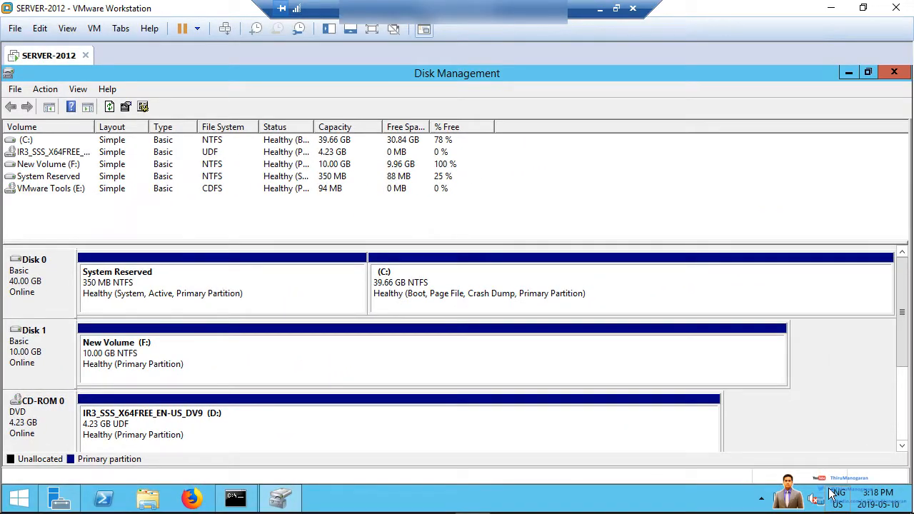
pyautogui.click(45, 88)
pyautogui.click(642, 232)
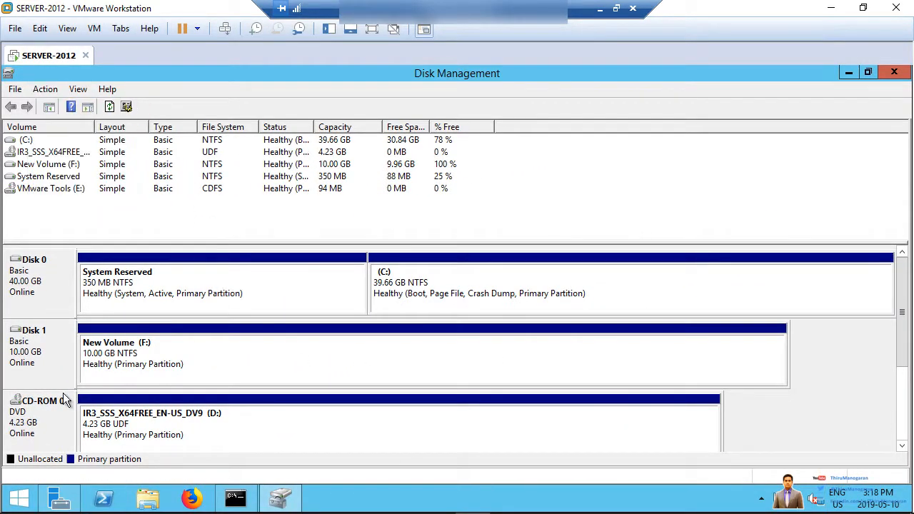
# Close Disk Management and exit the command prompt.
pyautogui.click(895, 74)
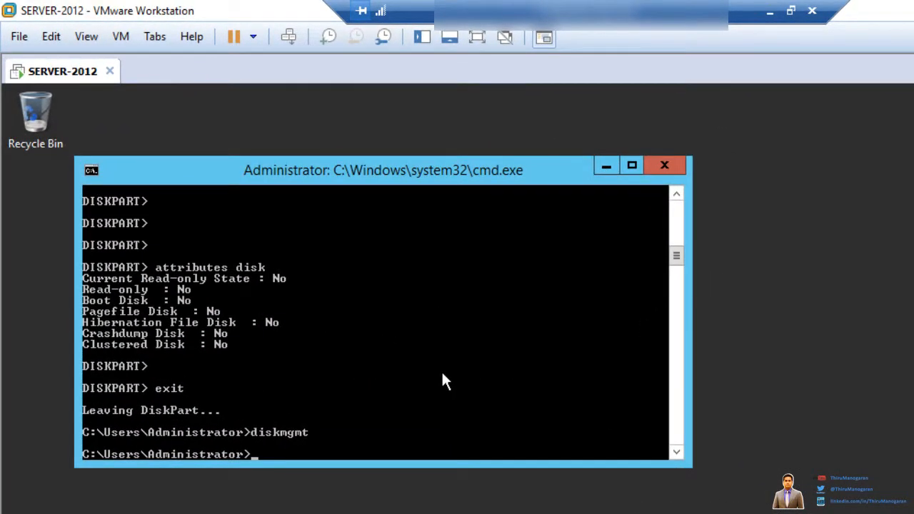
pyautogui.write('xit')
pyautogui.press('Return')
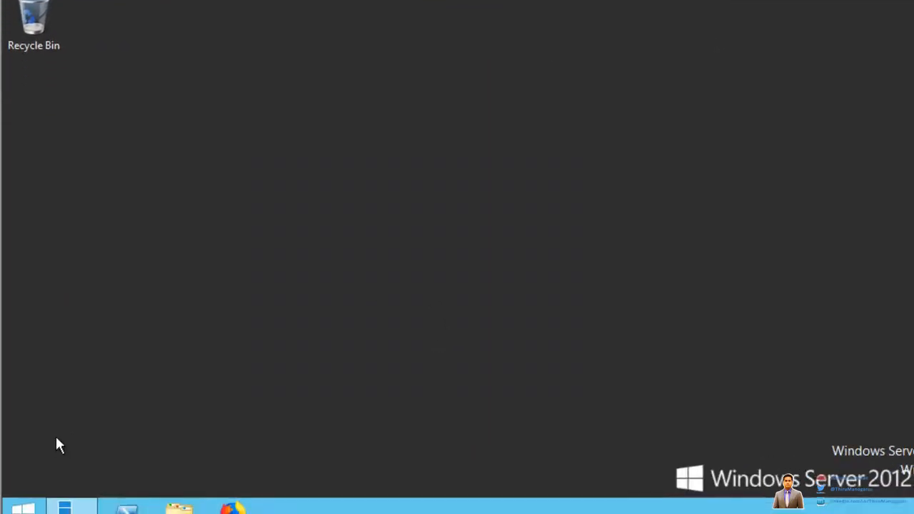
# Open File Explorer at This PC, view the general properties of New Volume (F:), and dismiss them without changes.
pyautogui.click(179, 498)
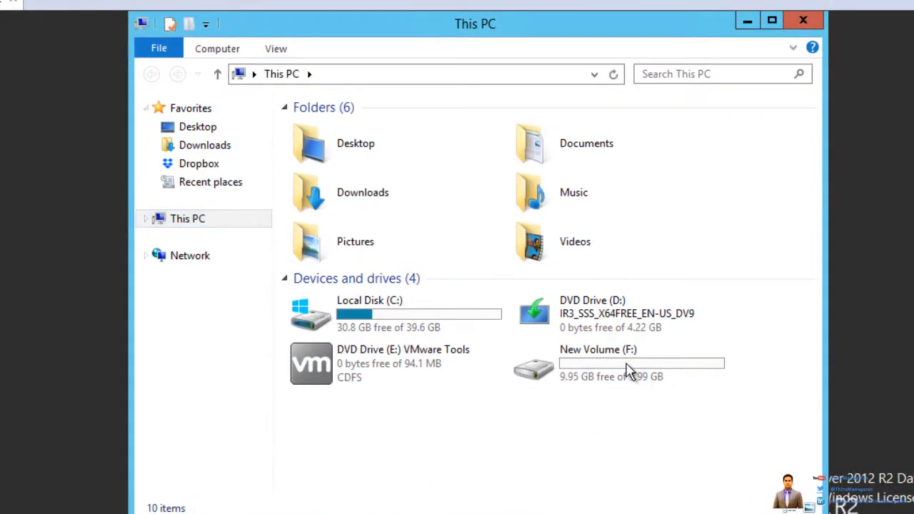
pyautogui.click(727, 361)
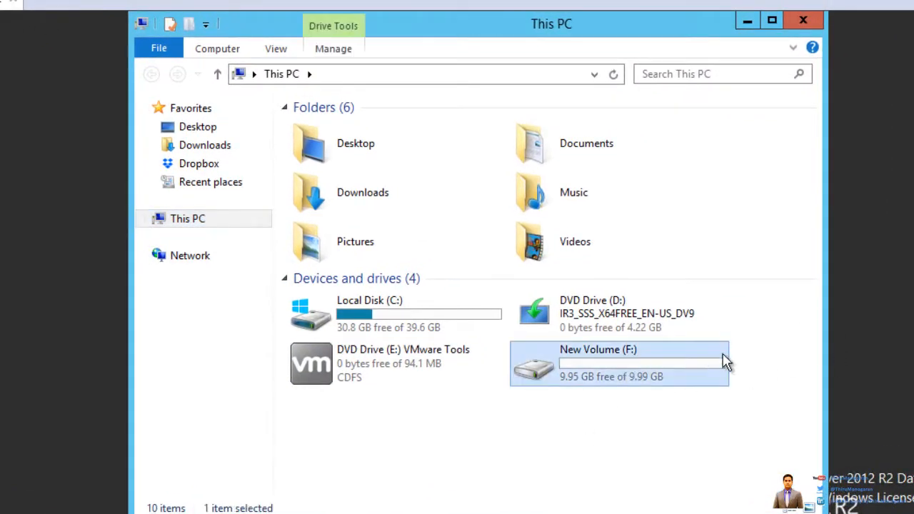
pyautogui.rightClick(627, 382)
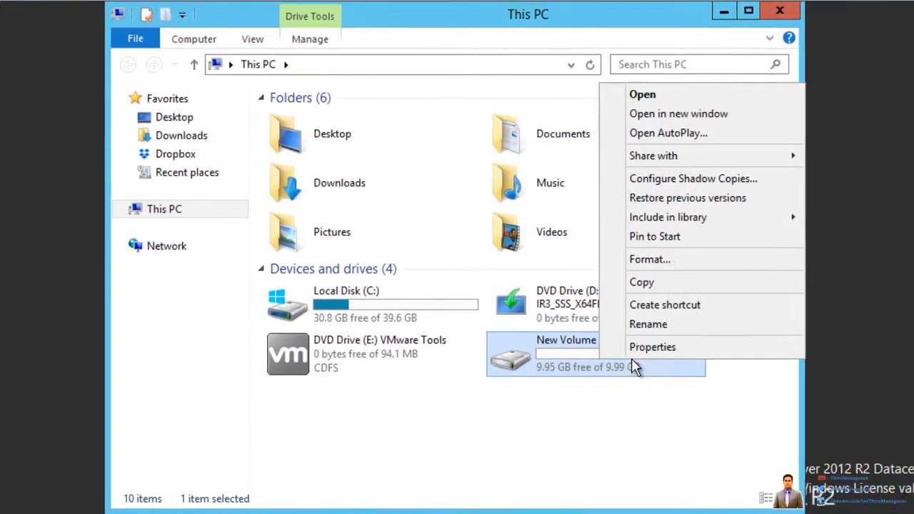
pyautogui.click(581, 330)
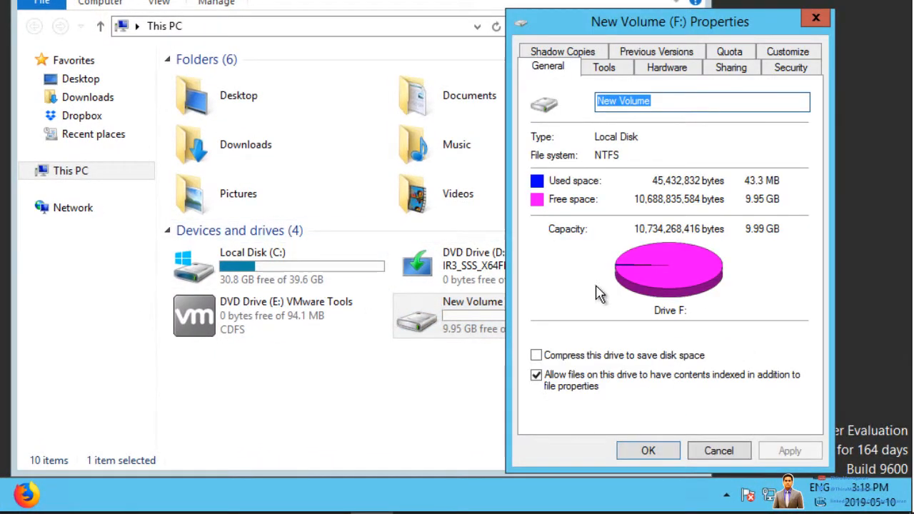
pyautogui.click(712, 452)
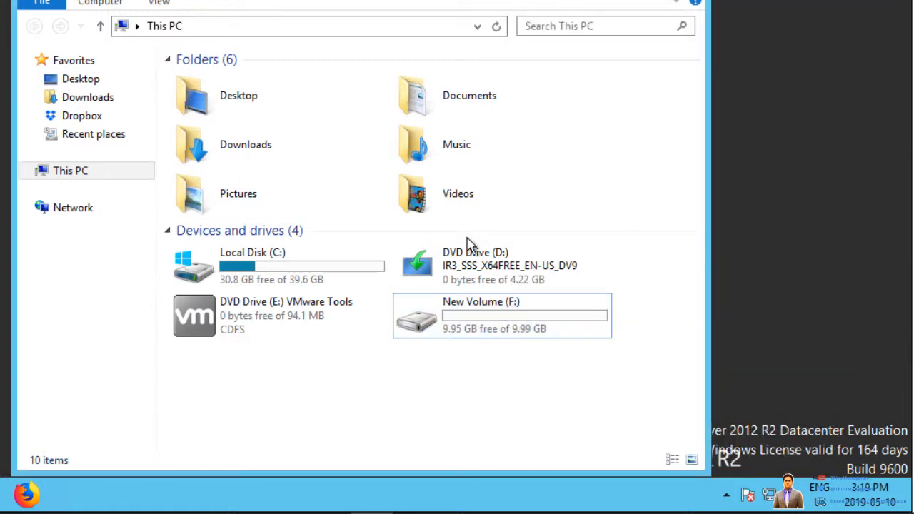
# Open New Volume (F:) and create a new text document named Test in it.
pyautogui.click(508, 310)
pyautogui.doubleClick(497, 315)
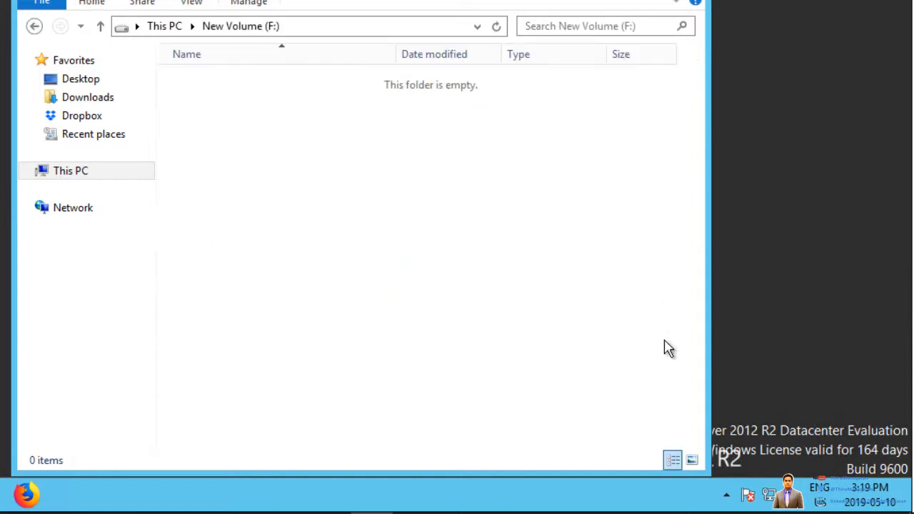
pyautogui.rightClick(303, 151)
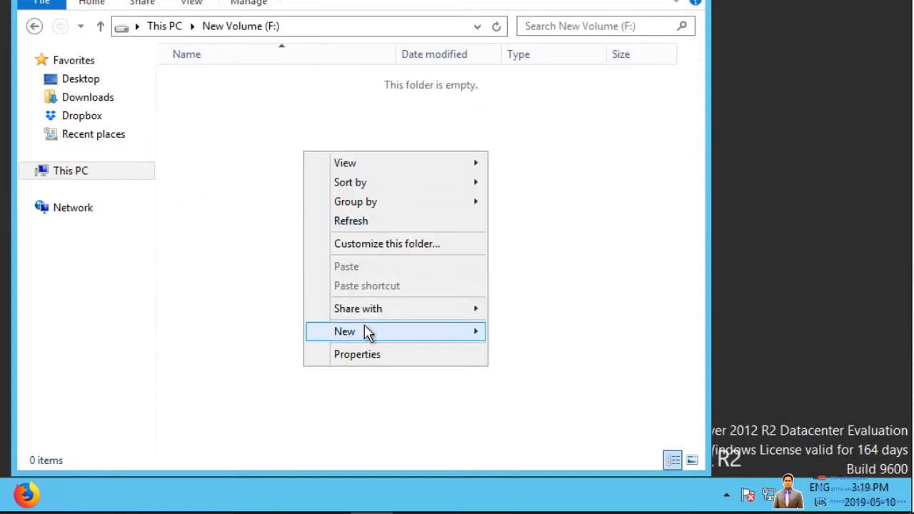
pyautogui.moveTo(367, 331)
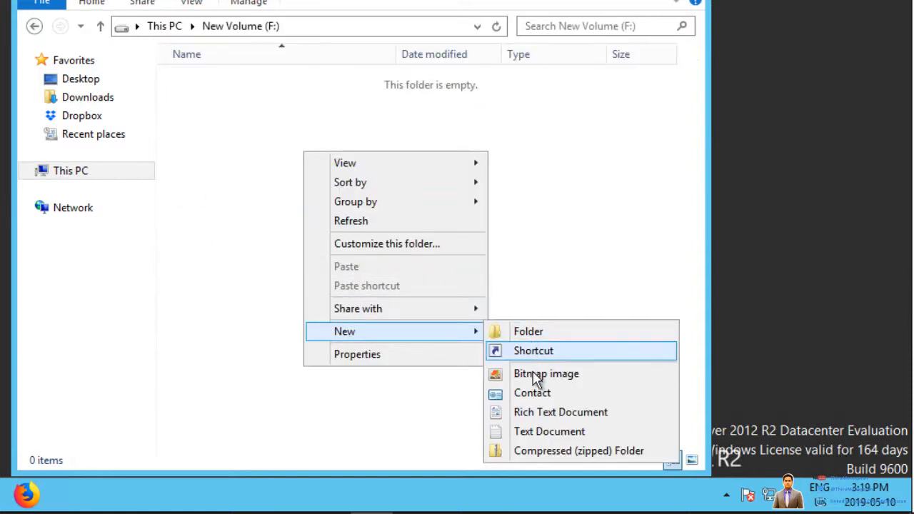
pyautogui.click(536, 432)
pyautogui.write('Test')
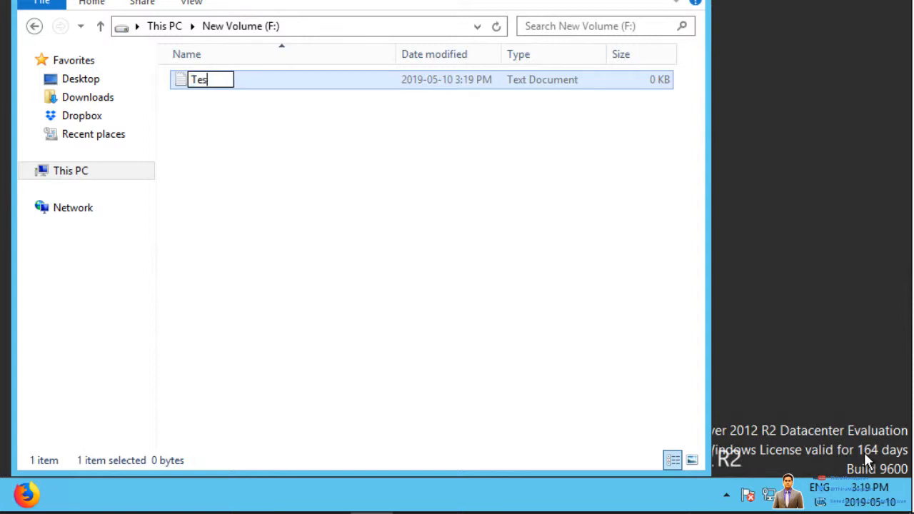
pyautogui.press('Return')
pyautogui.rightClick(302, 148)
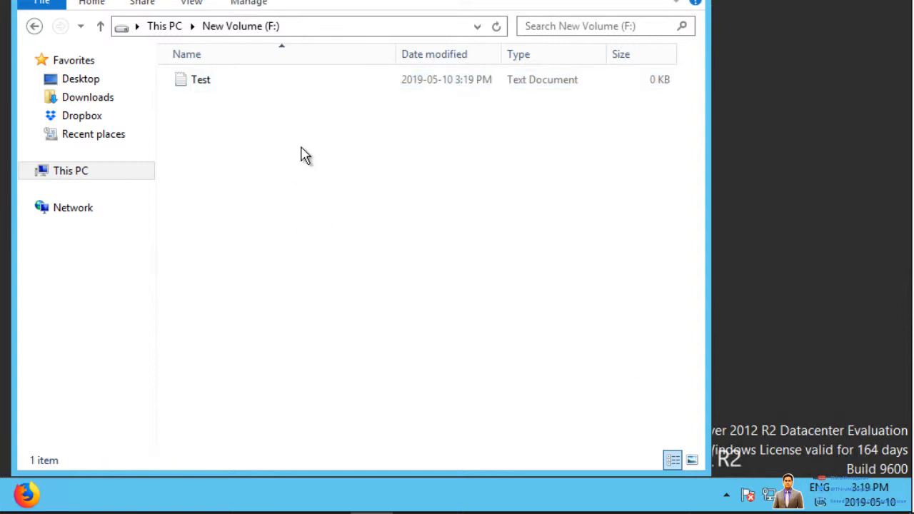